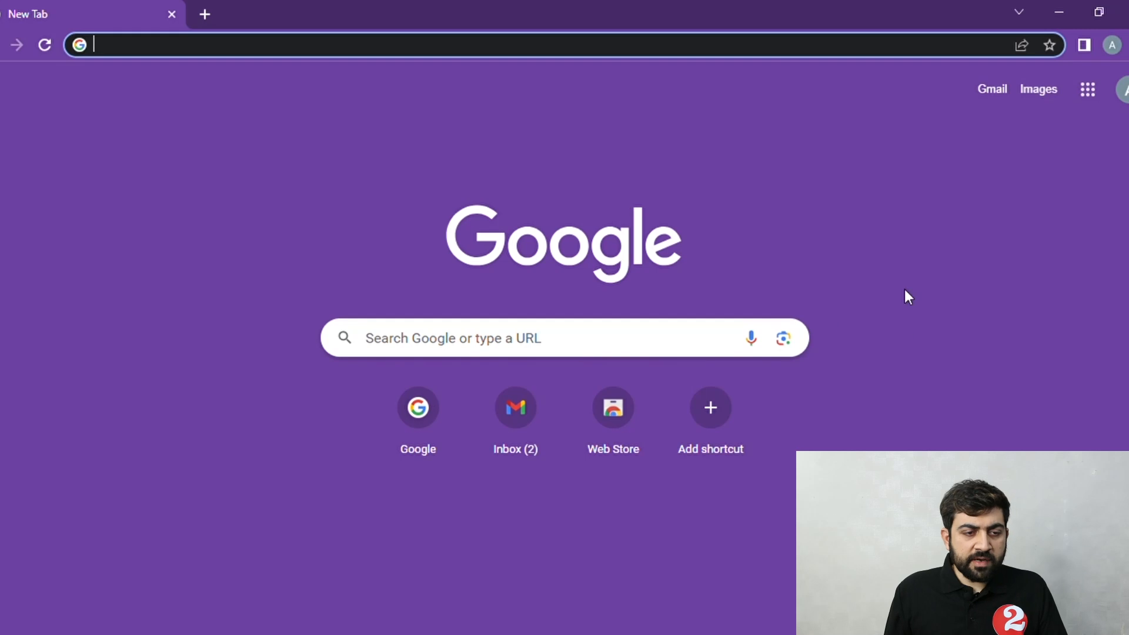
Step: Go to google.com and search for 'sell on amazon'
left_click(121, 48)
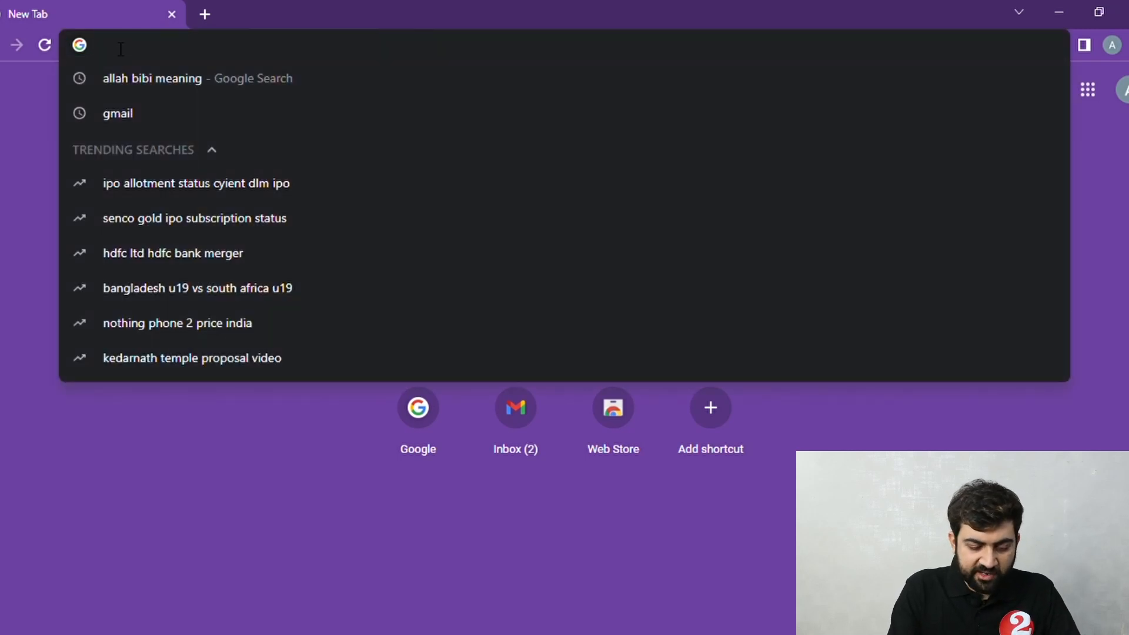
type("sell on amazon")
key("ctrl+a")
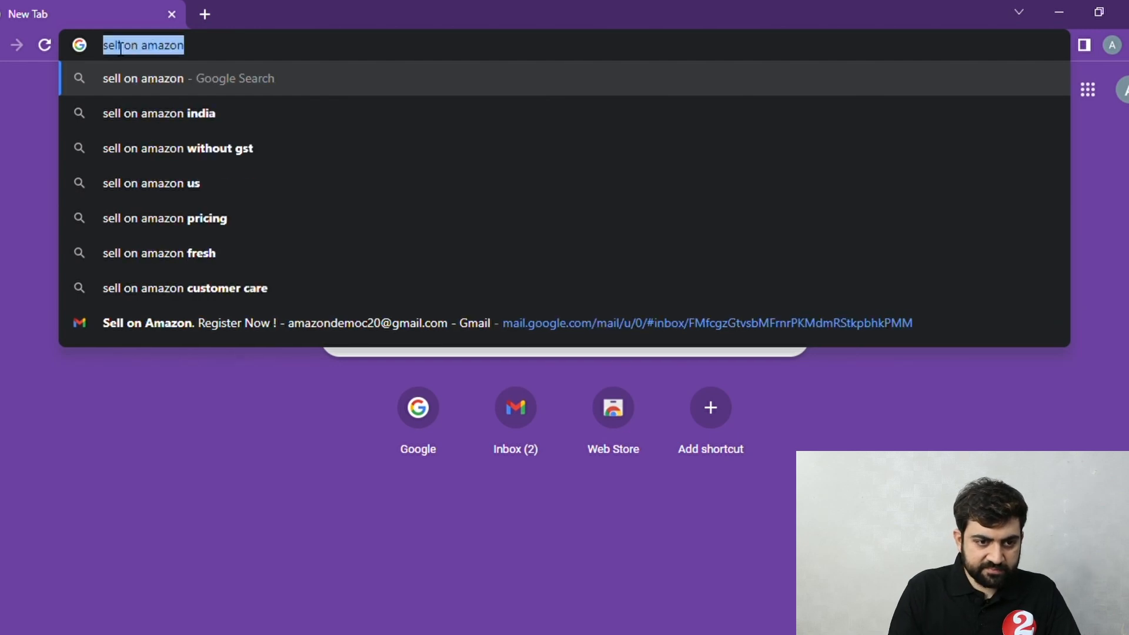
type("googl")
key("Return")
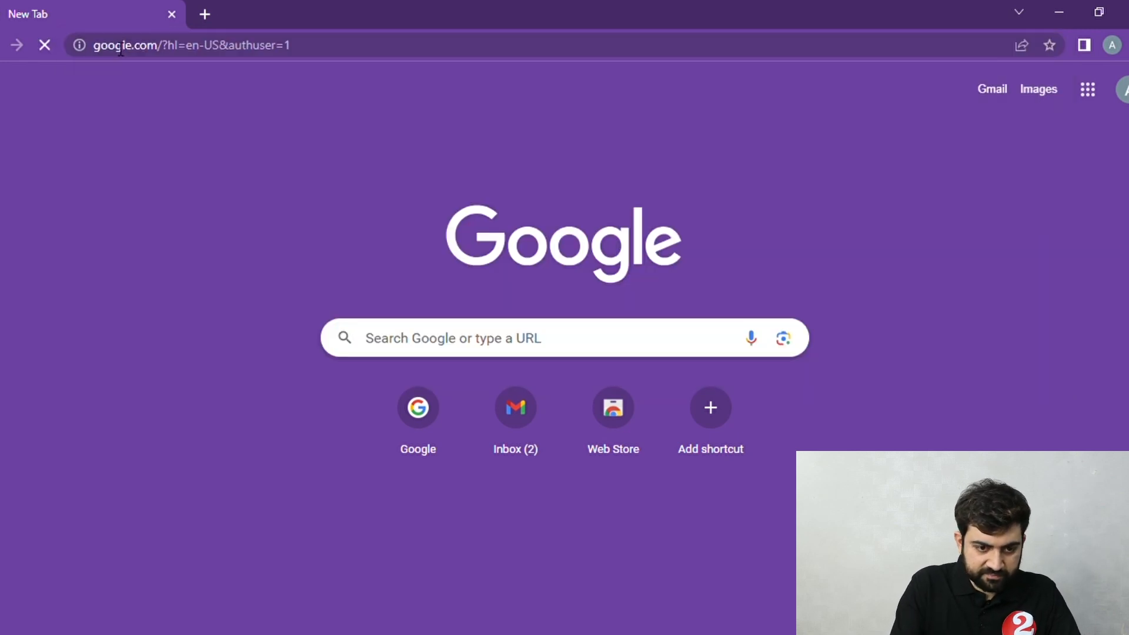
type("se")
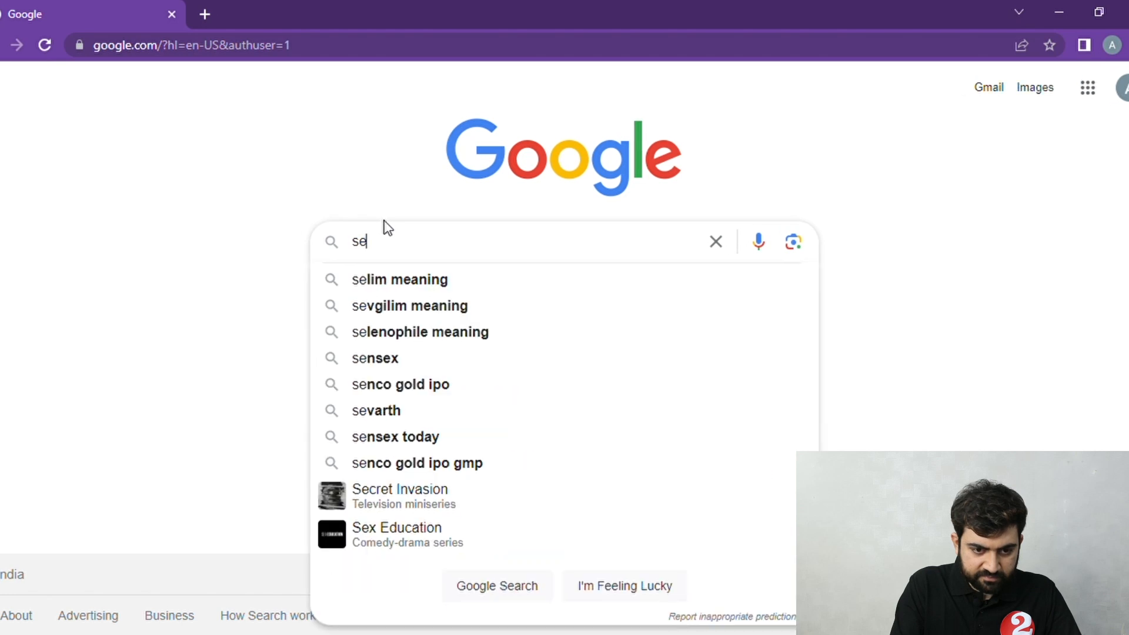
type("ll on amazon")
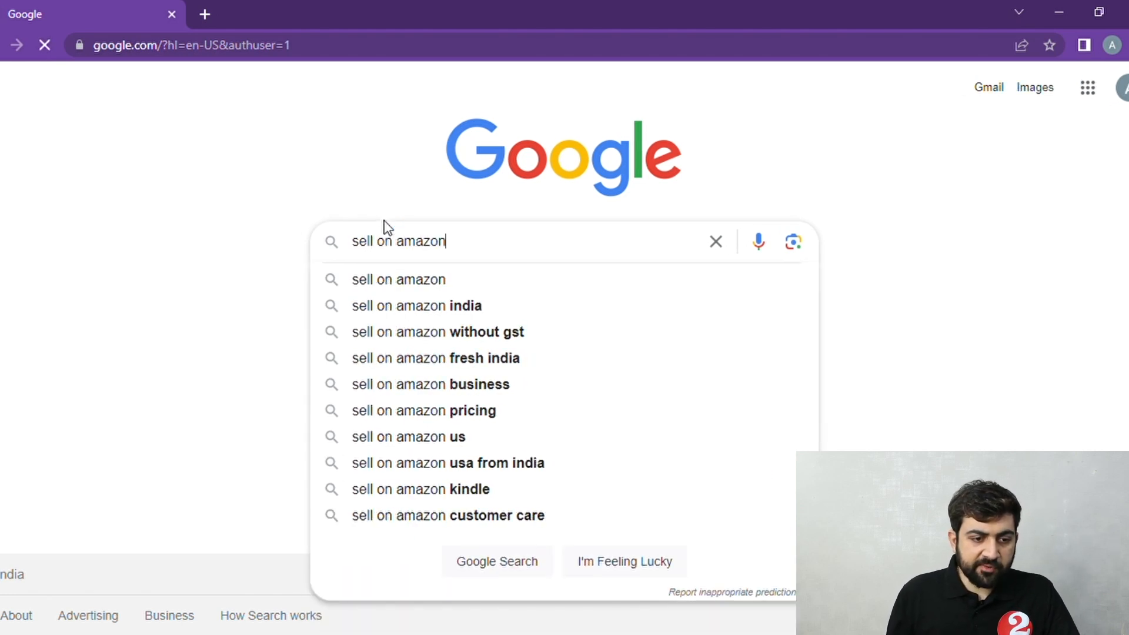
key("Return")
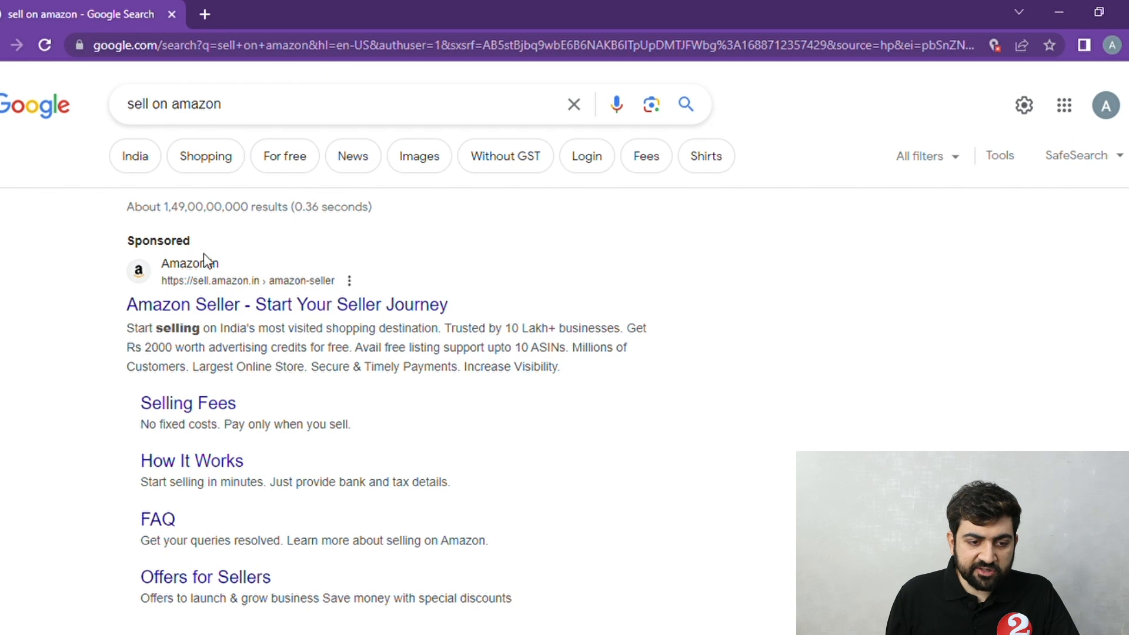
Step: Open the sponsored Amazon Seller result and look over the 'Become an Amazon seller' page
left_click(339, 315)
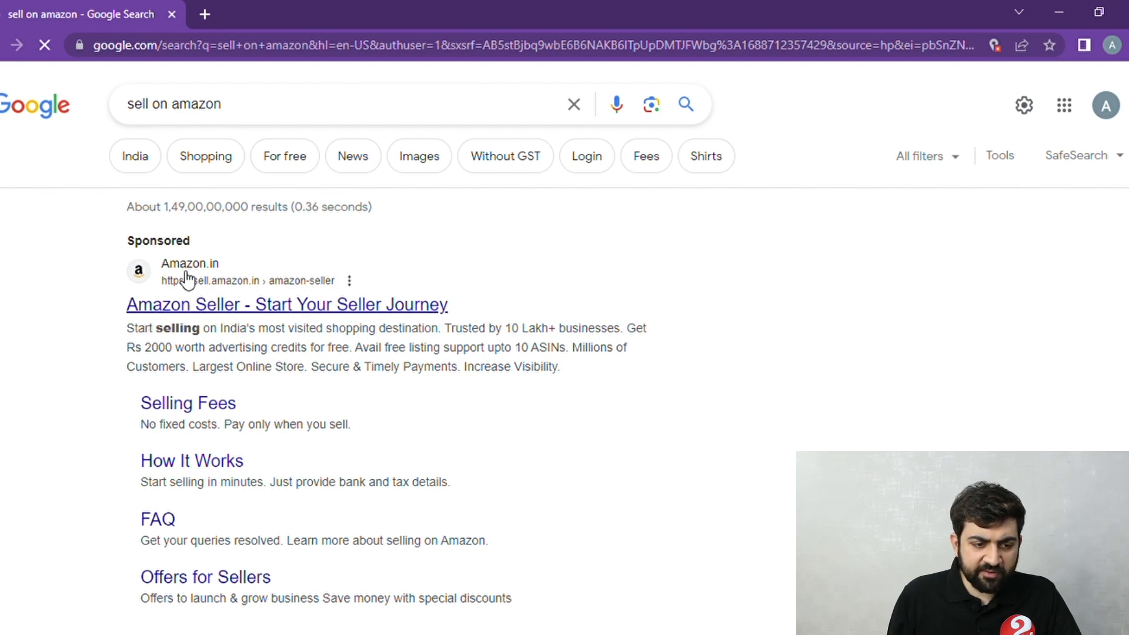
scroll(222, 349, "down", 7)
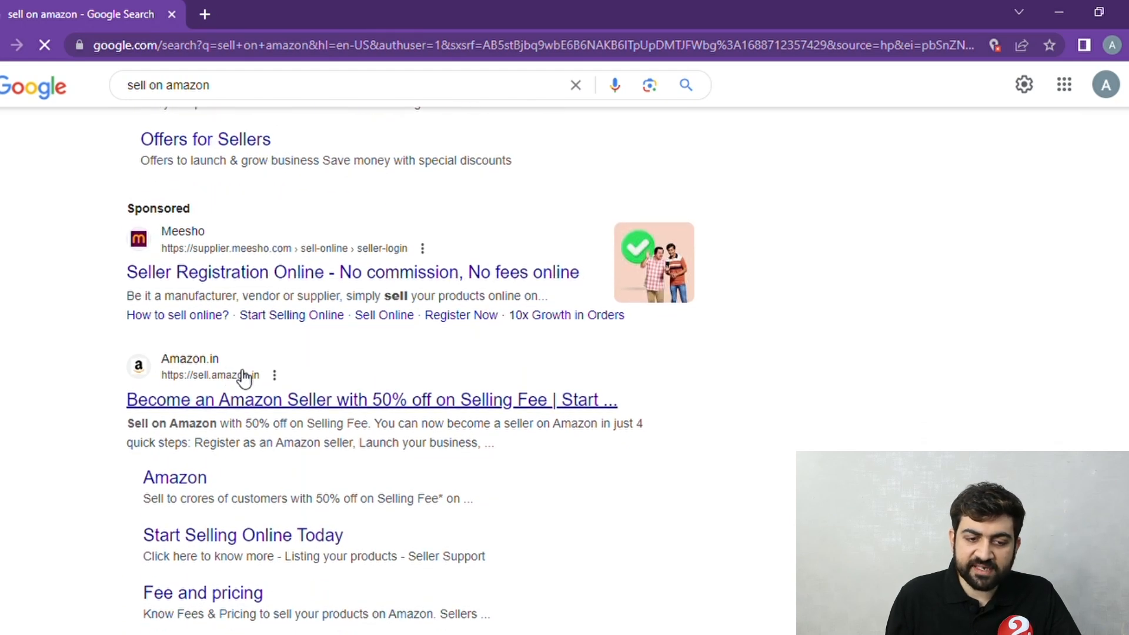
scroll(277, 376, "down", 1)
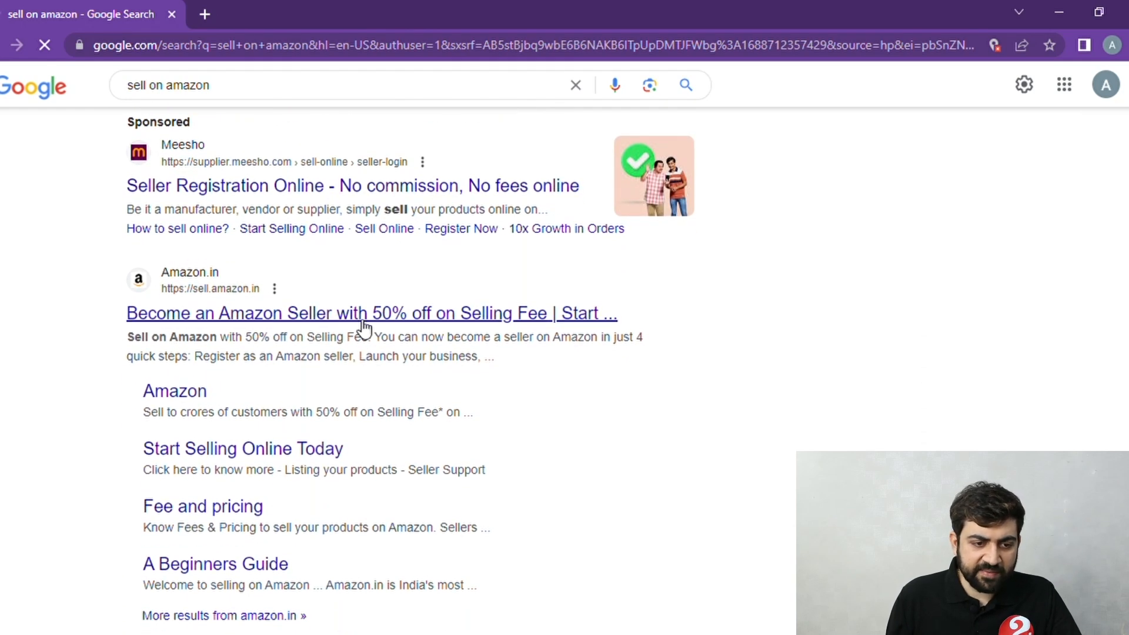
scroll(361, 330, "up", 3)
scroll(235, 474, "up", 6)
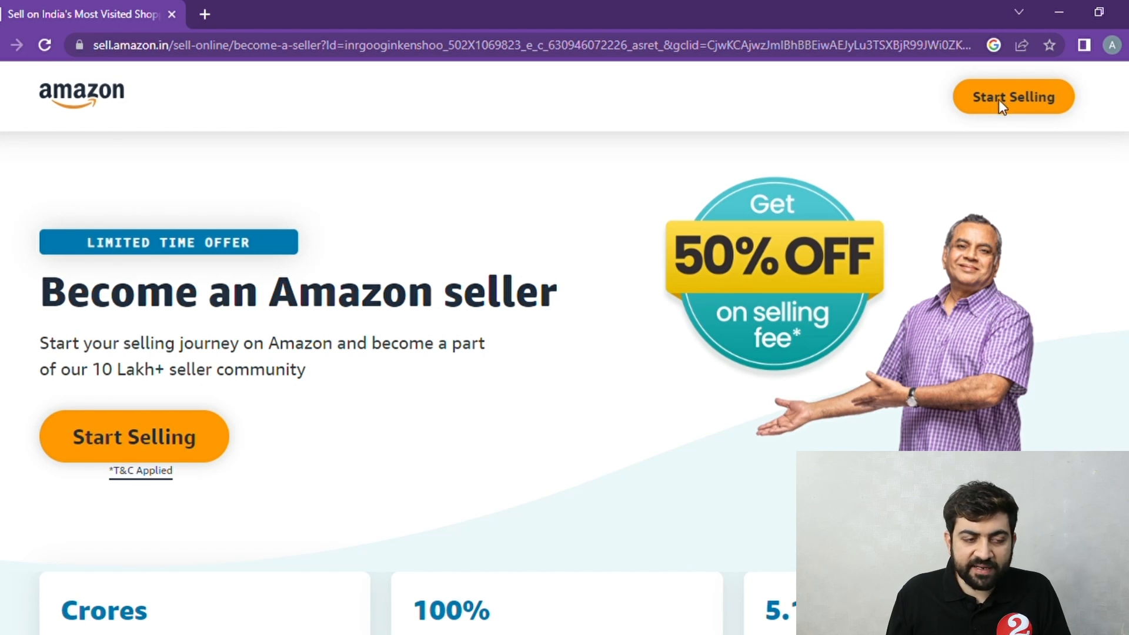
Step: Start selling from the landing page and begin creating a new Amazon account
left_click(203, 435)
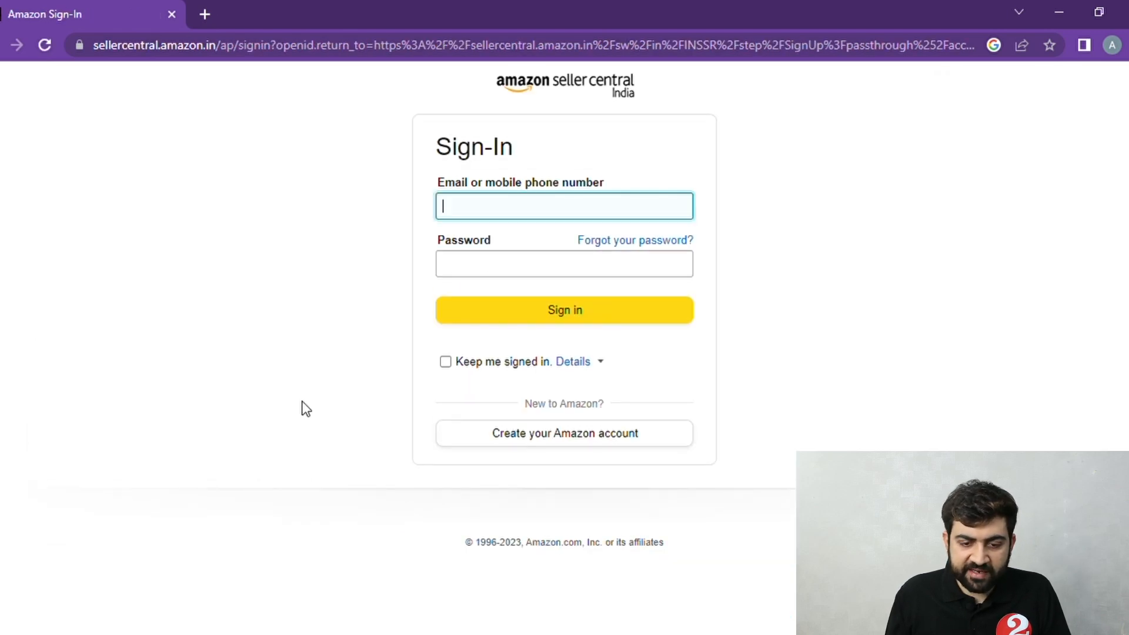
left_click(560, 436)
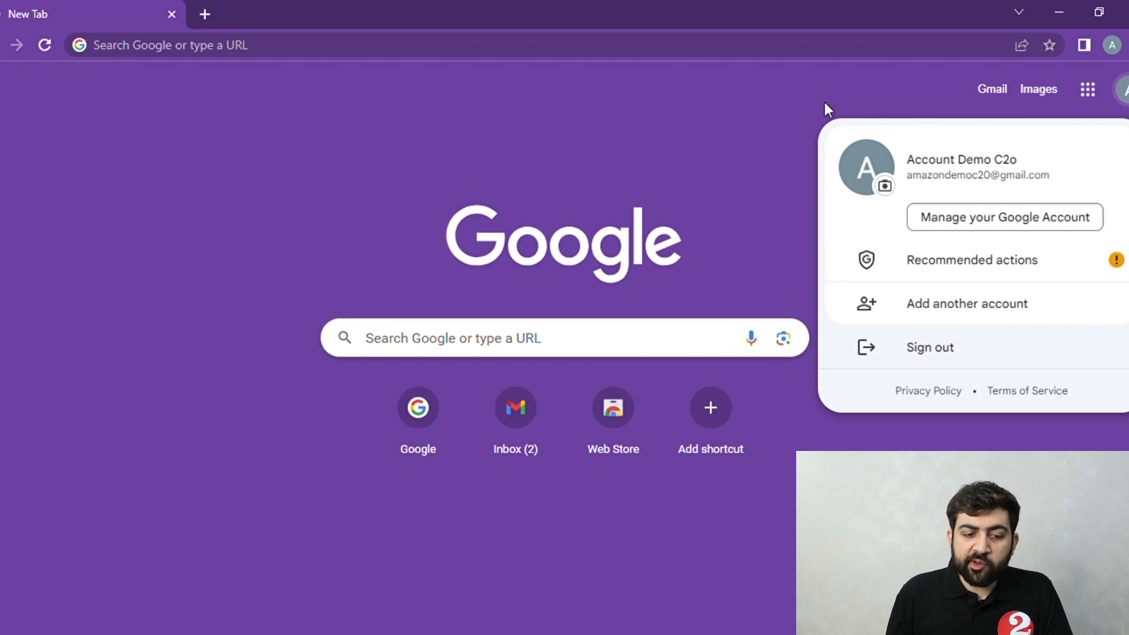
Step: Search for 'gmail' in the new tab and open Gmail
left_click(353, 47)
type("gmail")
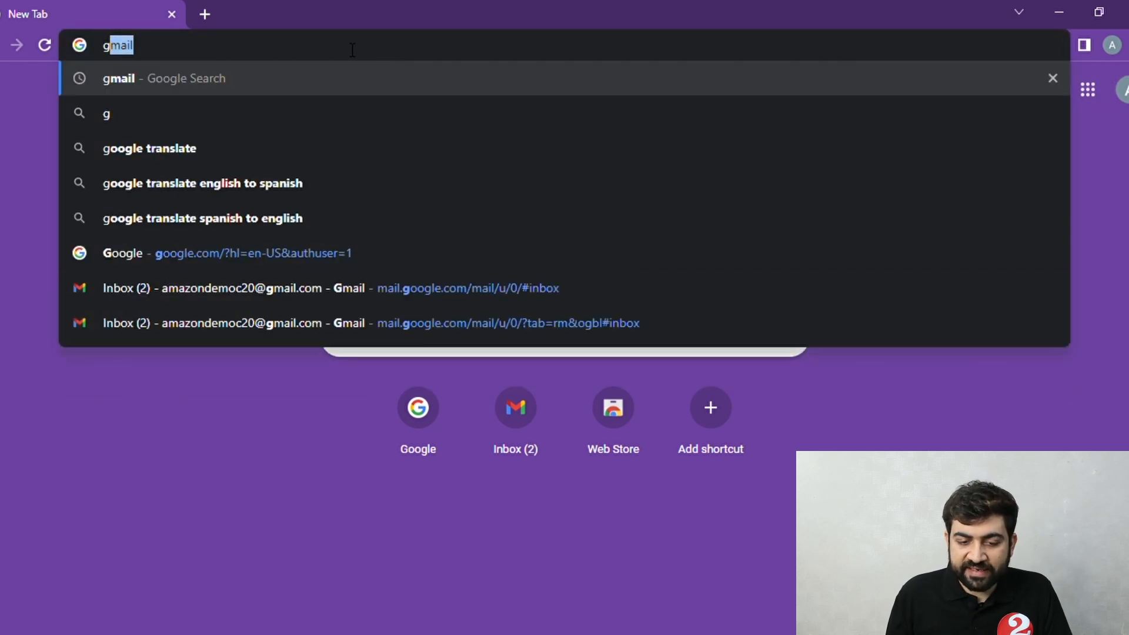
key("Return")
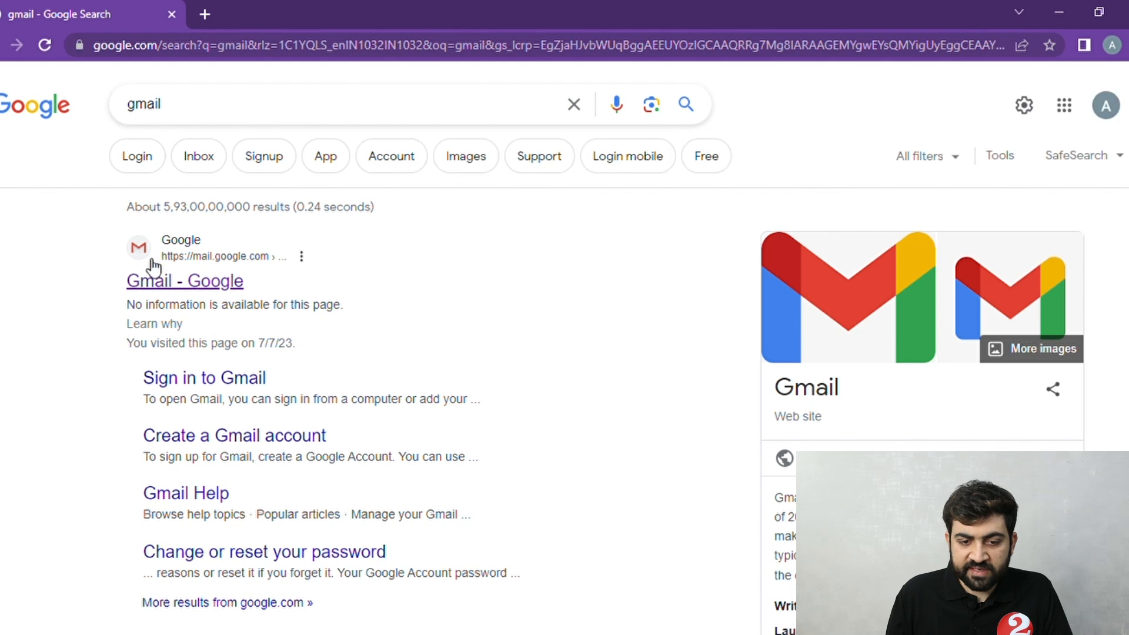
left_click(168, 283)
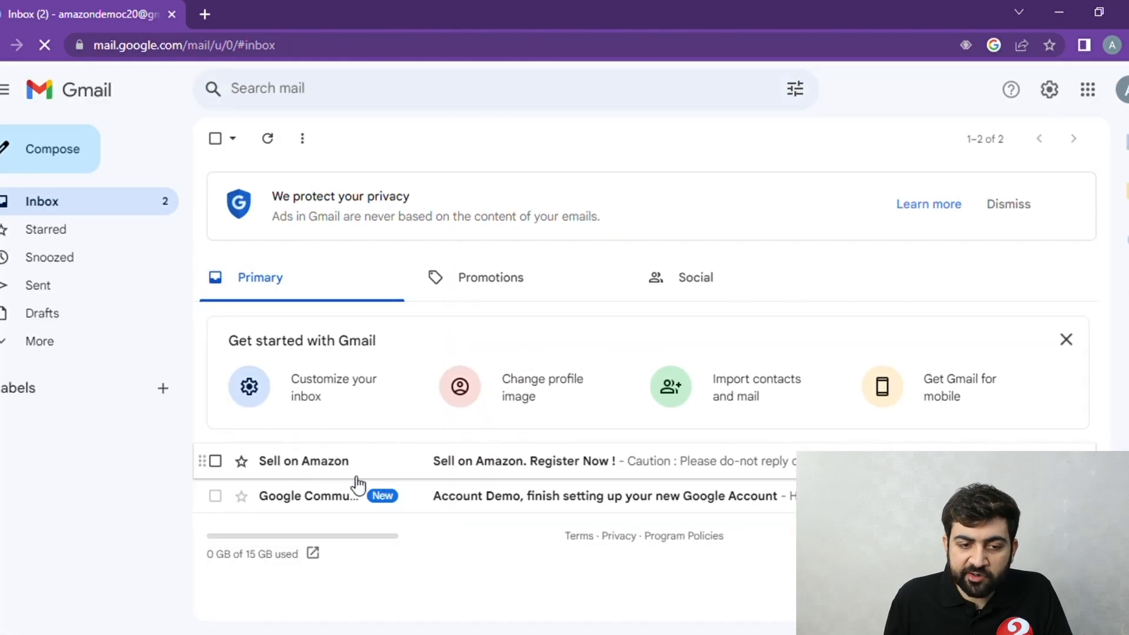
Step: Open the 'Sell on Amazon. Register Now !' email and highlight its registration sentence
left_click(474, 471)
scroll(425, 430, "down", 1)
scroll(418, 411, "up", 1)
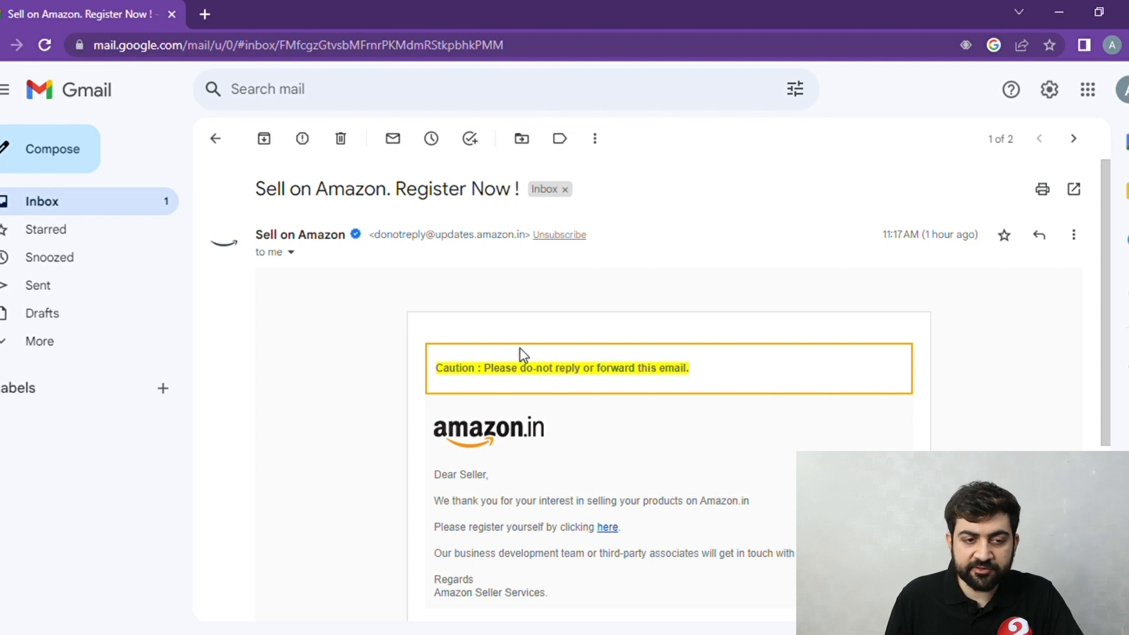
scroll(531, 440, "down", 2)
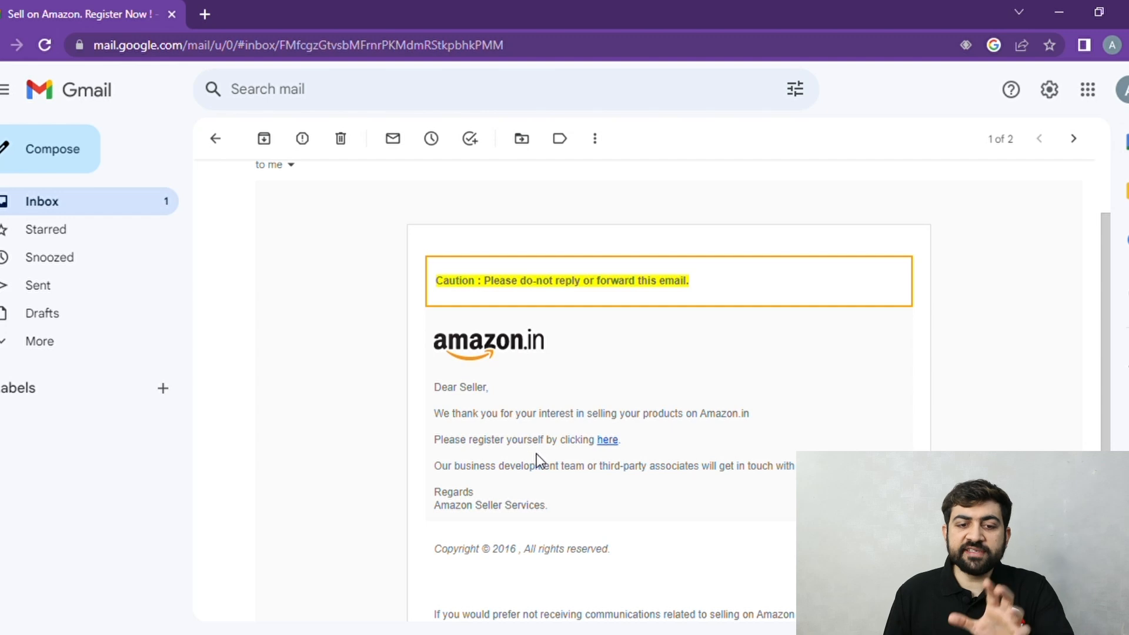
left_click_drag(433, 441, 595, 442)
Step: Follow the email's 'here' link to the Amazon registration page
left_click(609, 440)
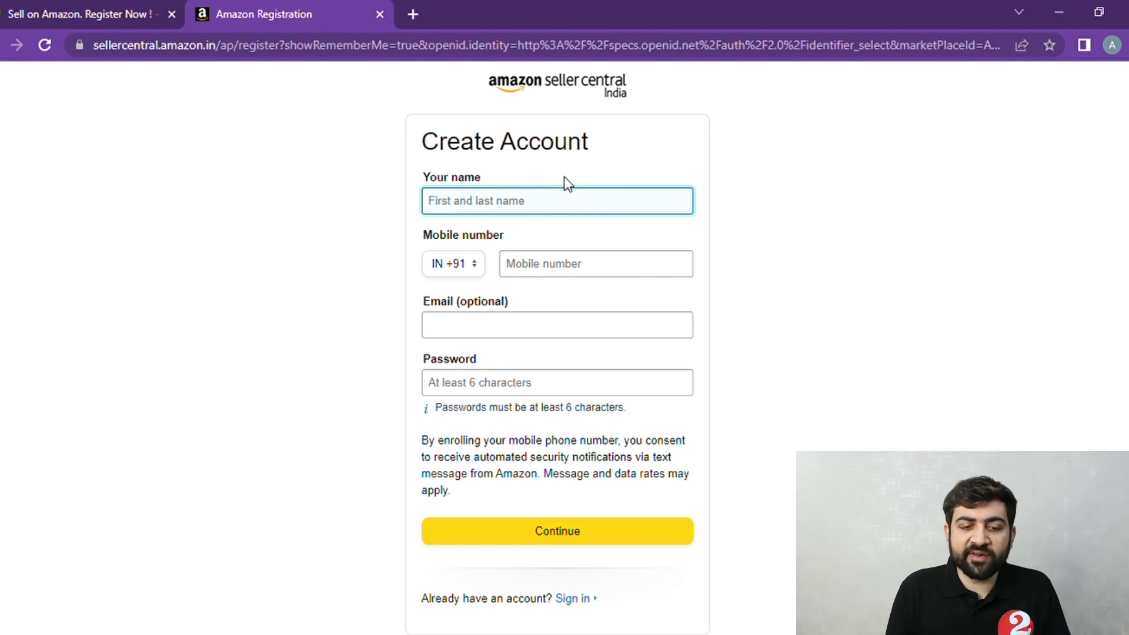
Step: Enter the seller's full name and mobile number in the Create Account form
left_click(512, 209)
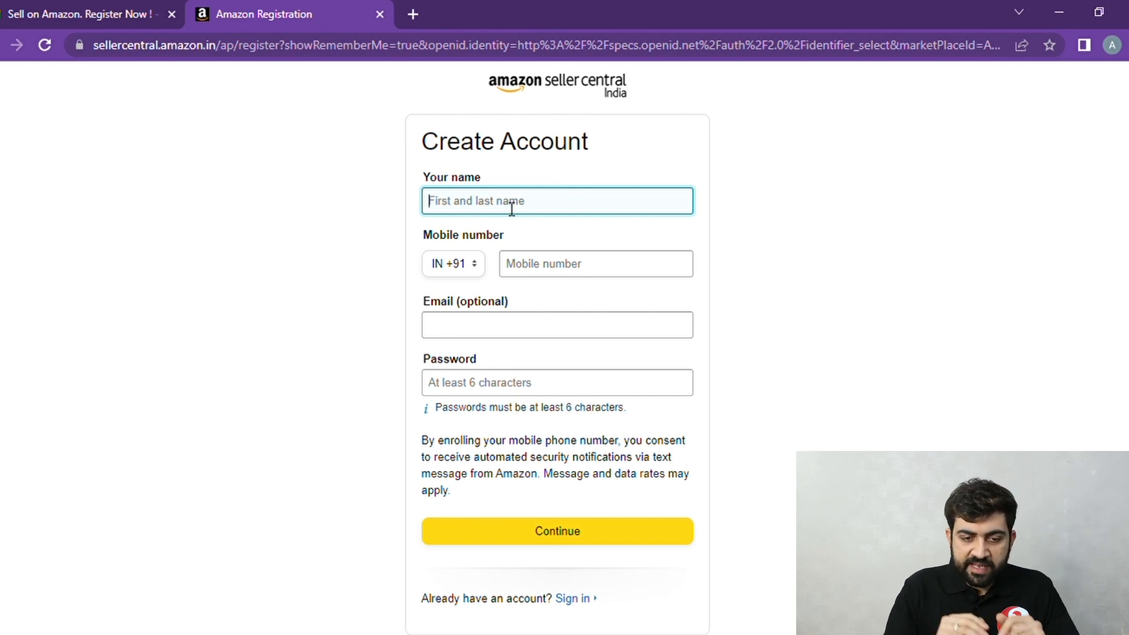
type("Rushabh B")
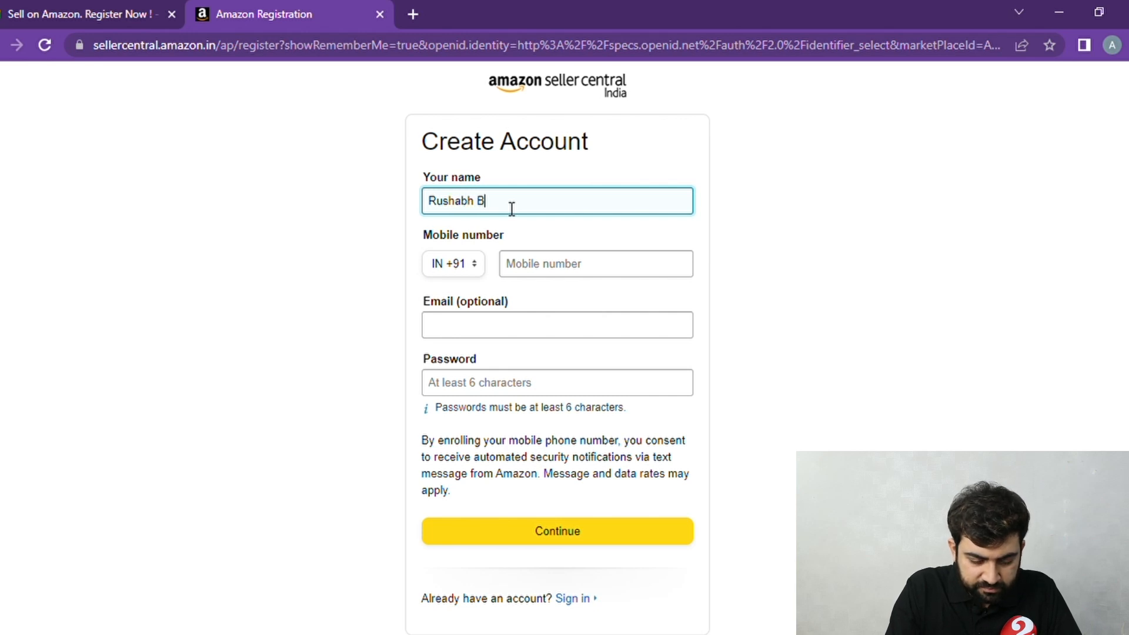
type("u")
left_click(580, 277)
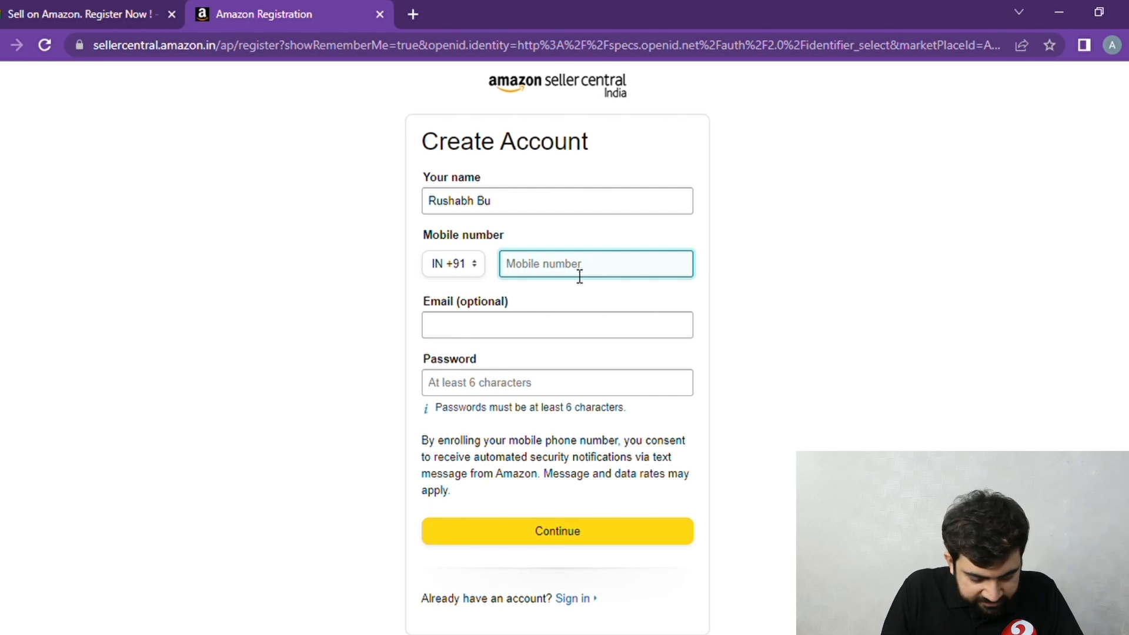
scroll(580, 277, "down", 2)
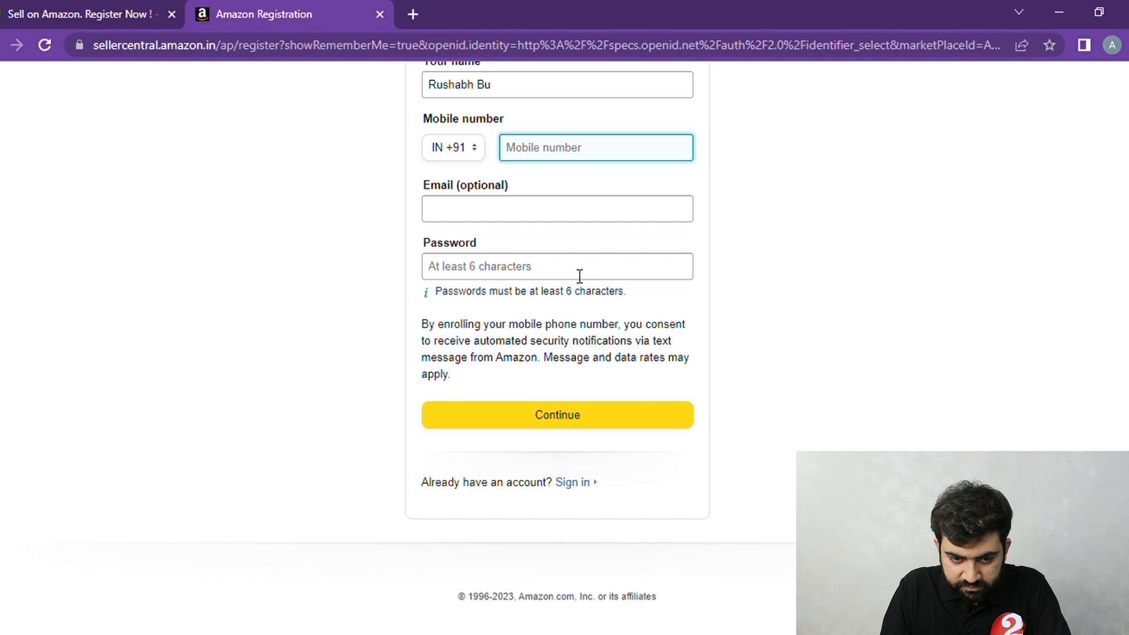
scroll(575, 252, "up", 2)
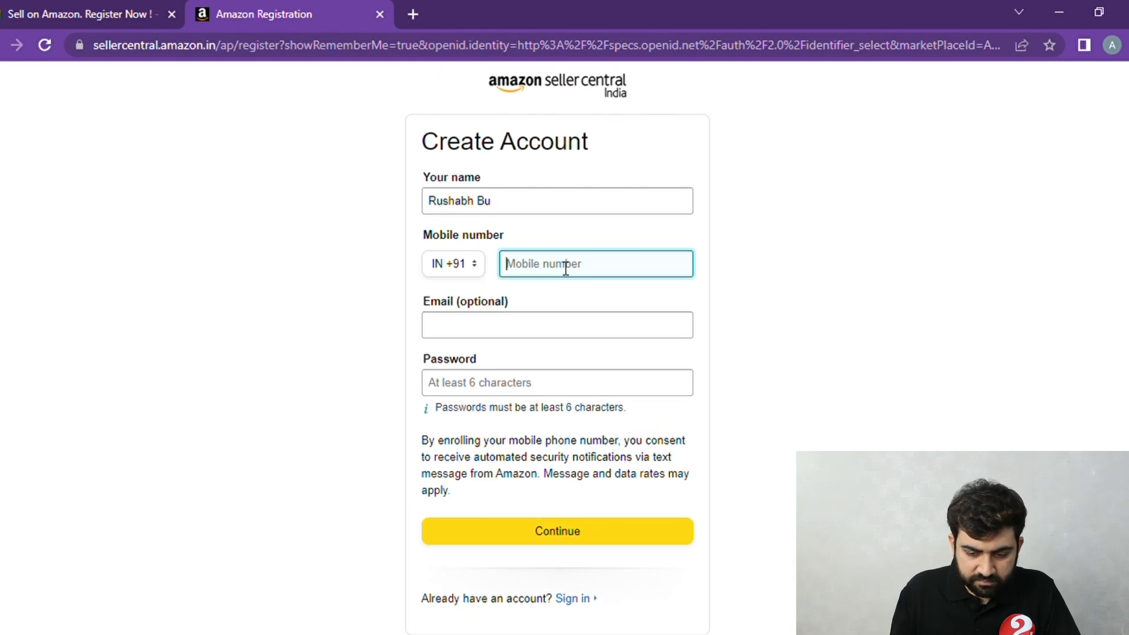
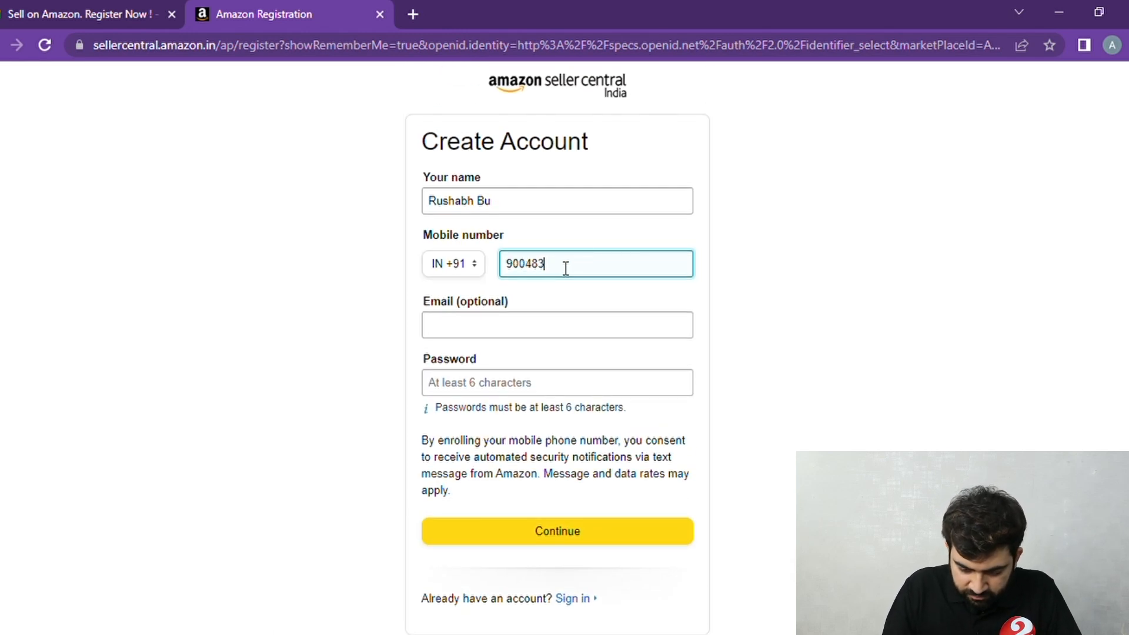
Step: Copy the signed-in account's e-mail address from Gmail into the optional email field
left_click(498, 331)
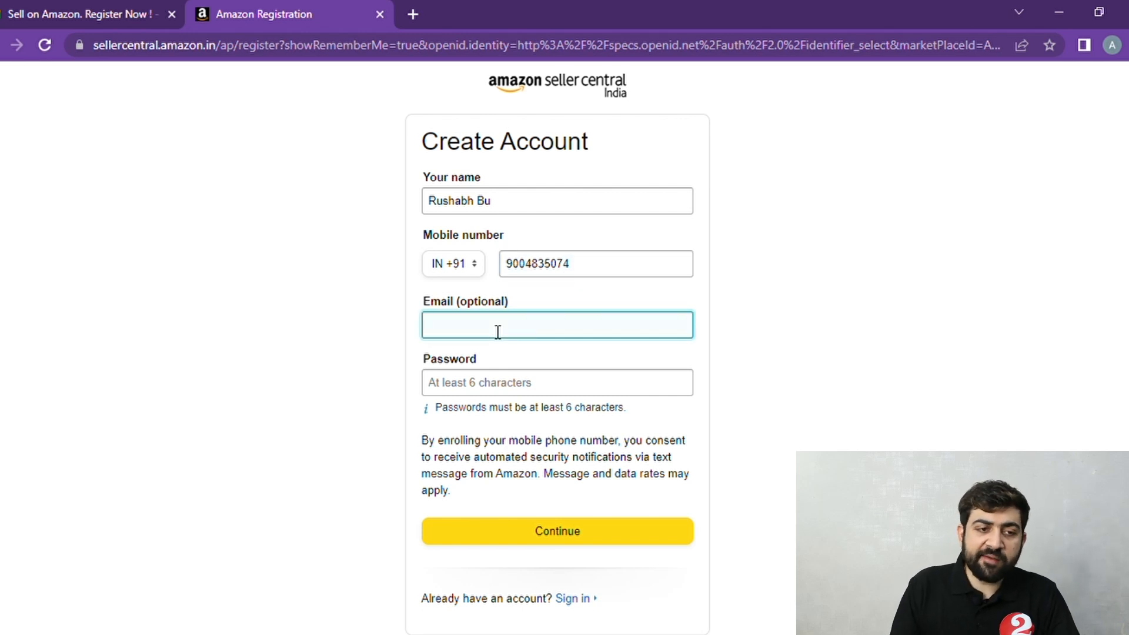
left_click(100, 11)
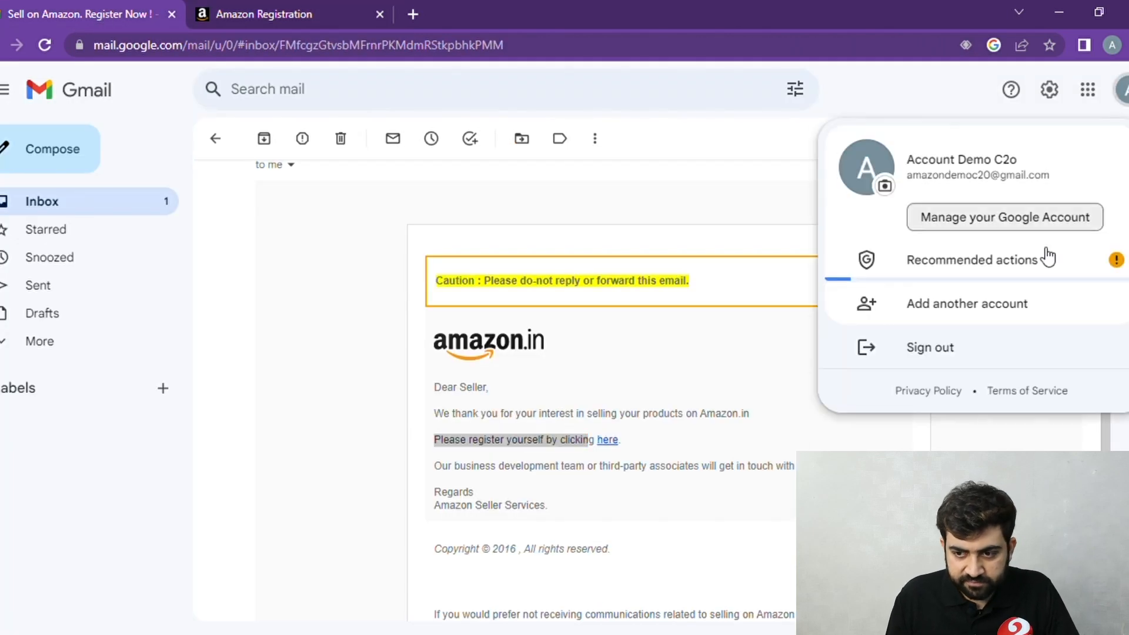
double_click(947, 184)
left_click_drag(947, 184, 1057, 180)
key("ctrl+c")
left_click(359, 12)
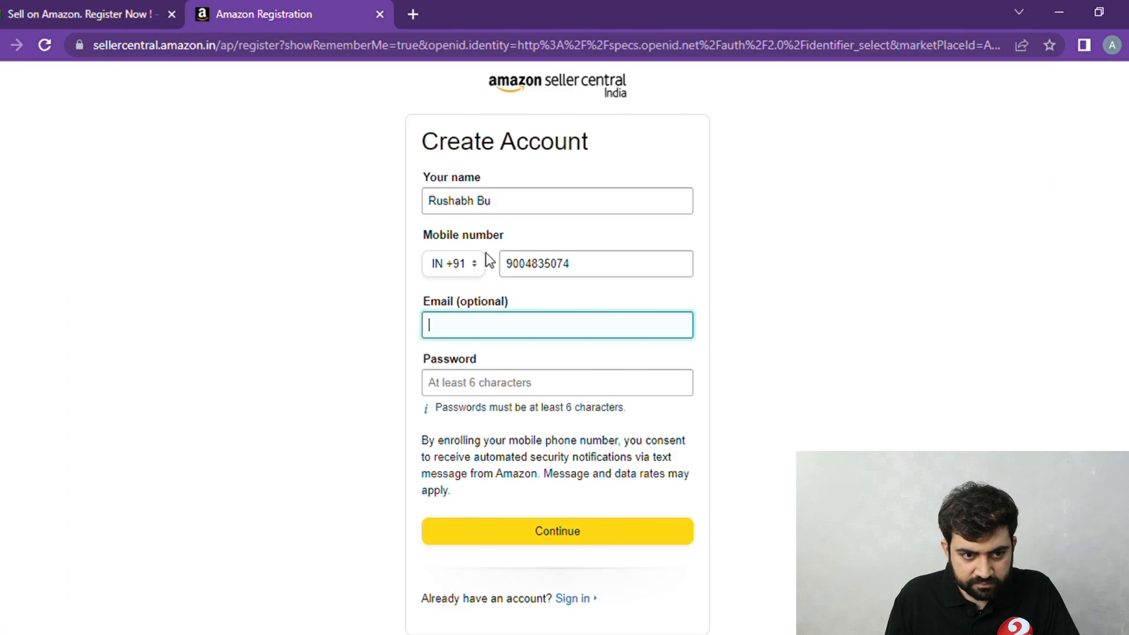
key("ctrl+v")
Step: Enter the account password and submit the new account details
left_click(484, 388)
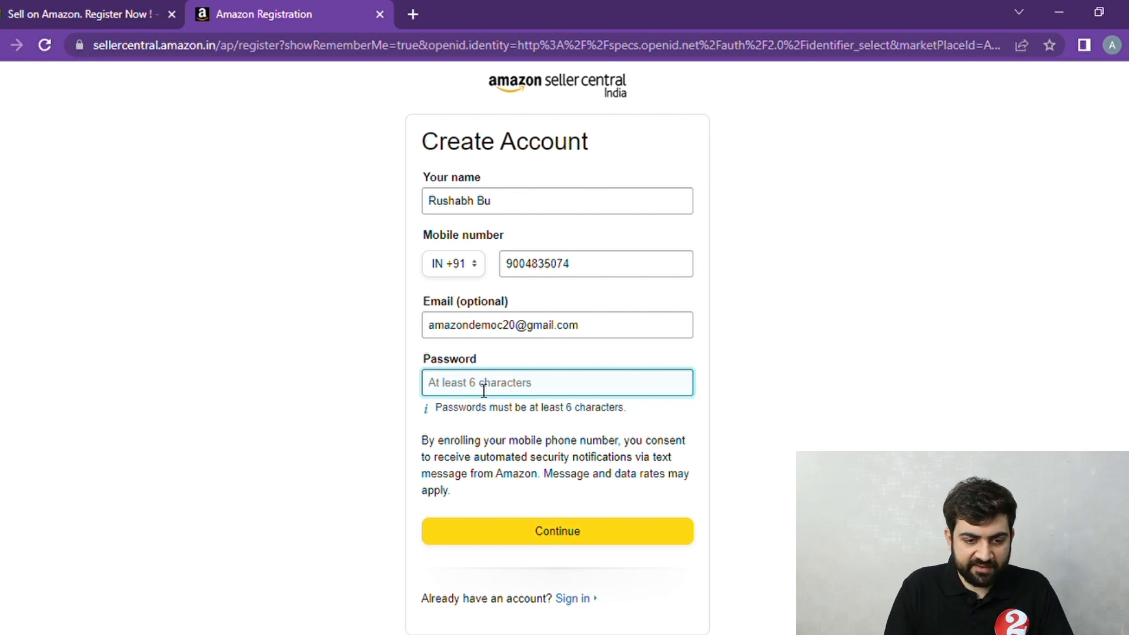
type("••••••••••")
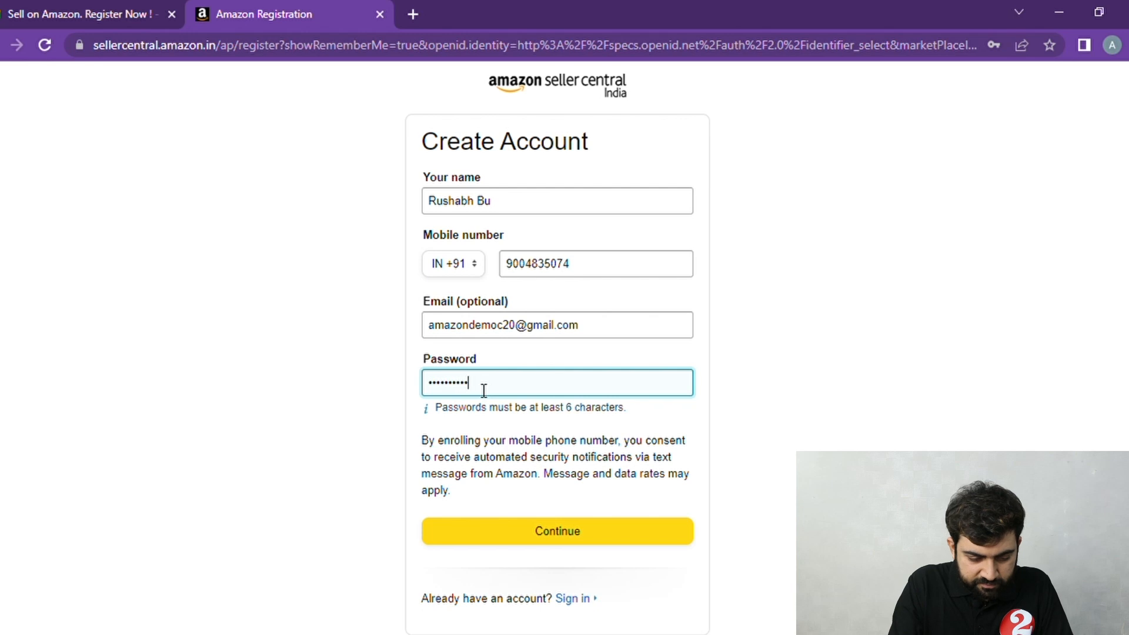
left_click(510, 533)
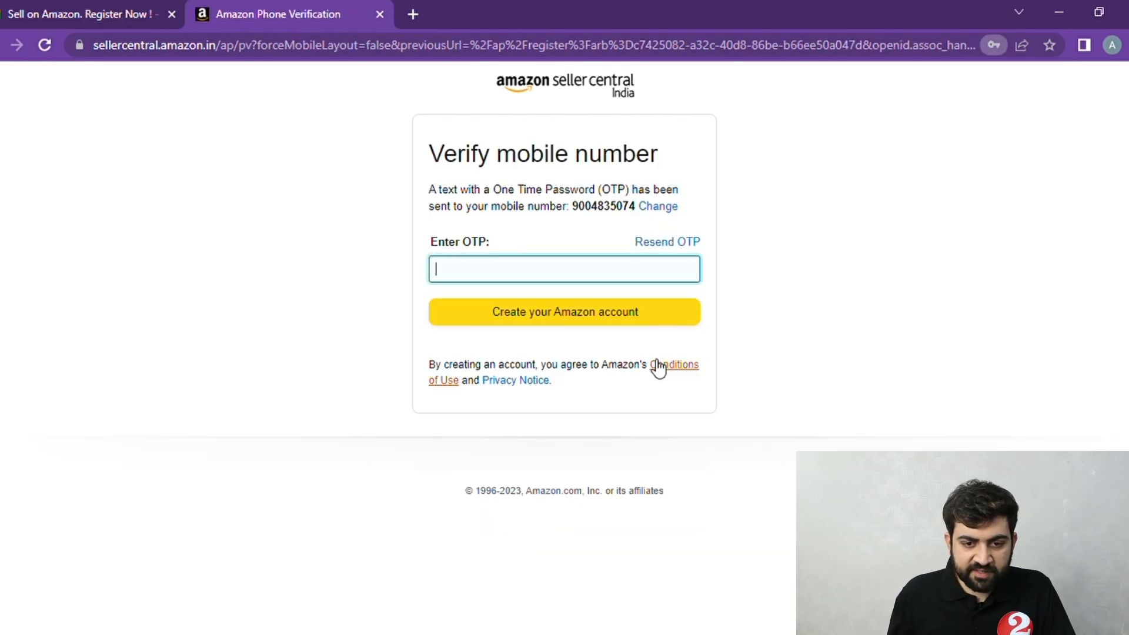
Step: Enter the mobile OTP received by SMS and create the Amazon account
triple_click(590, 207)
left_click(602, 216)
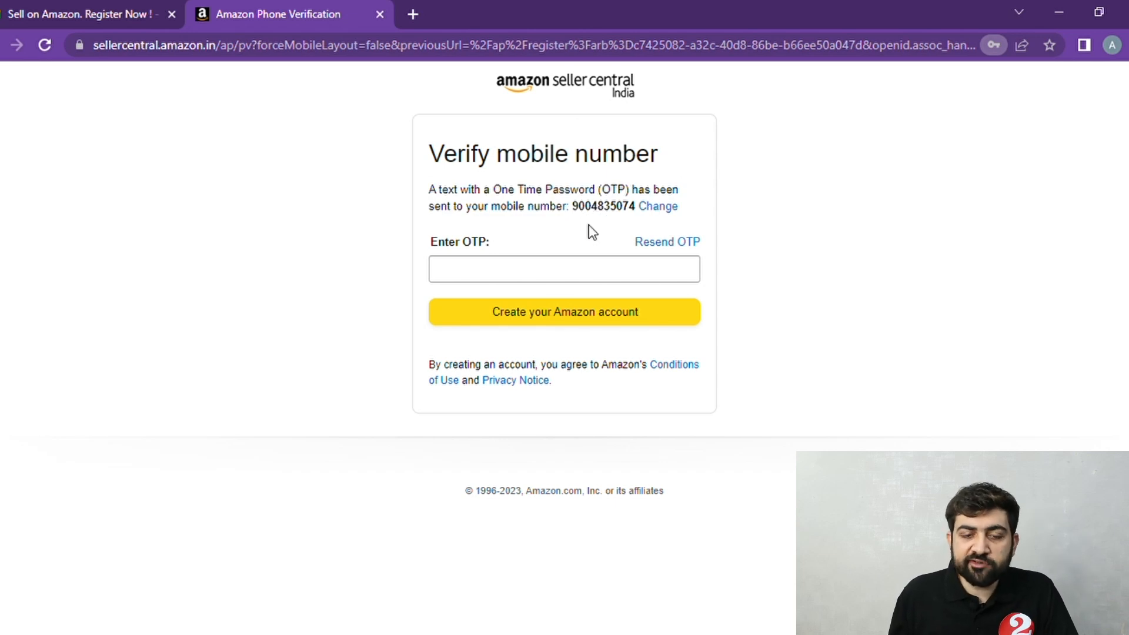
left_click(550, 272)
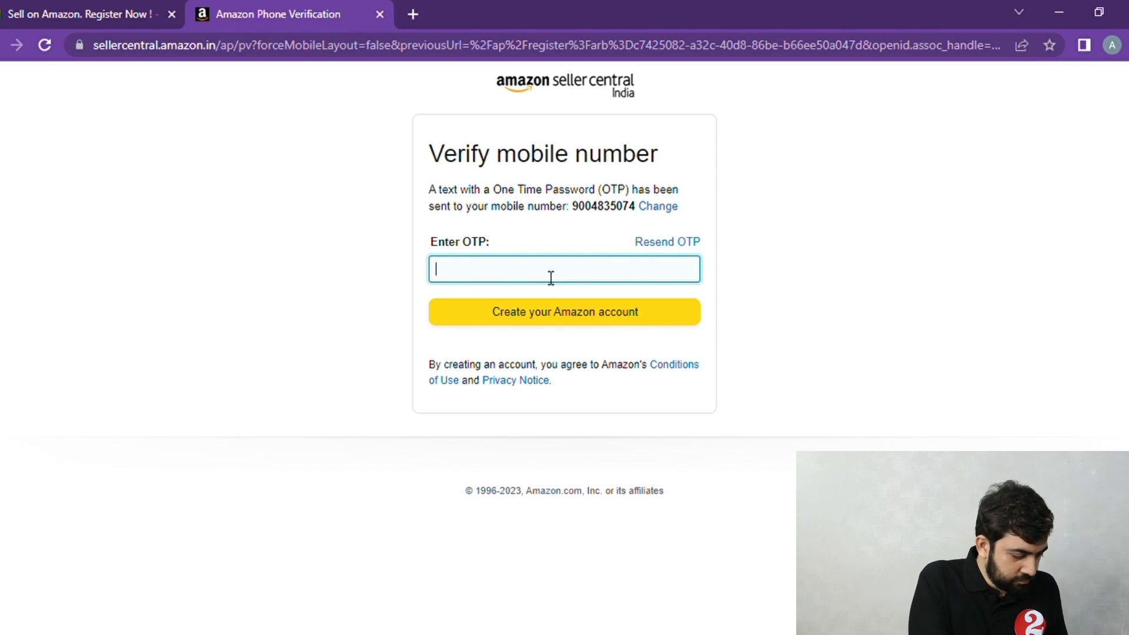
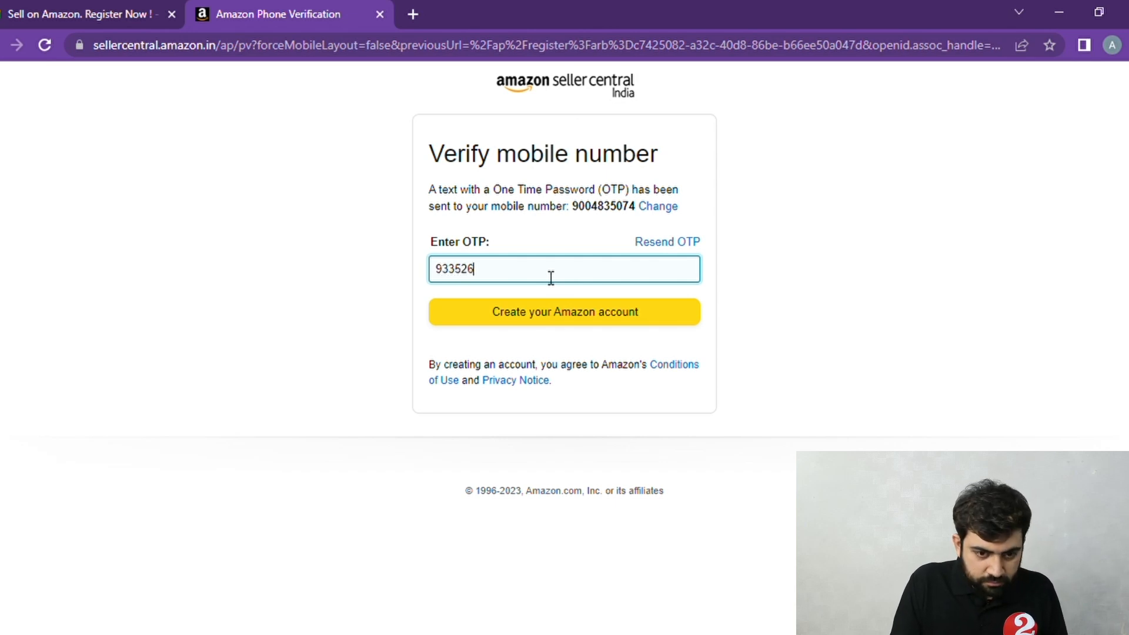
left_click(544, 319)
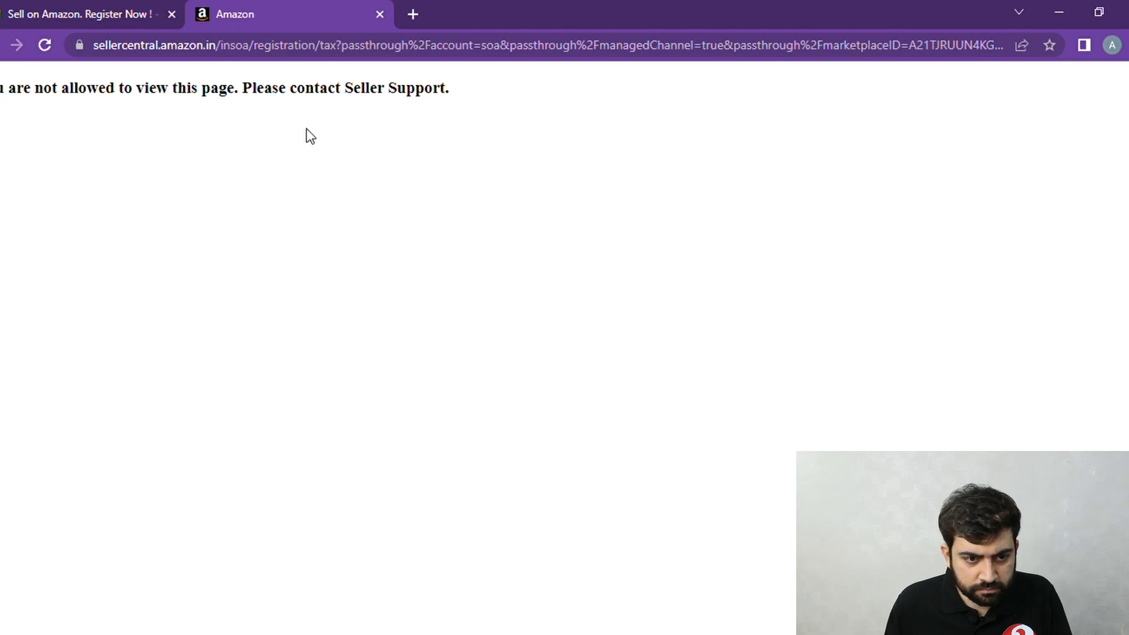
Step: Reload the page, paste the business's 15-digit GST number, and submit it for verification
left_click(45, 46)
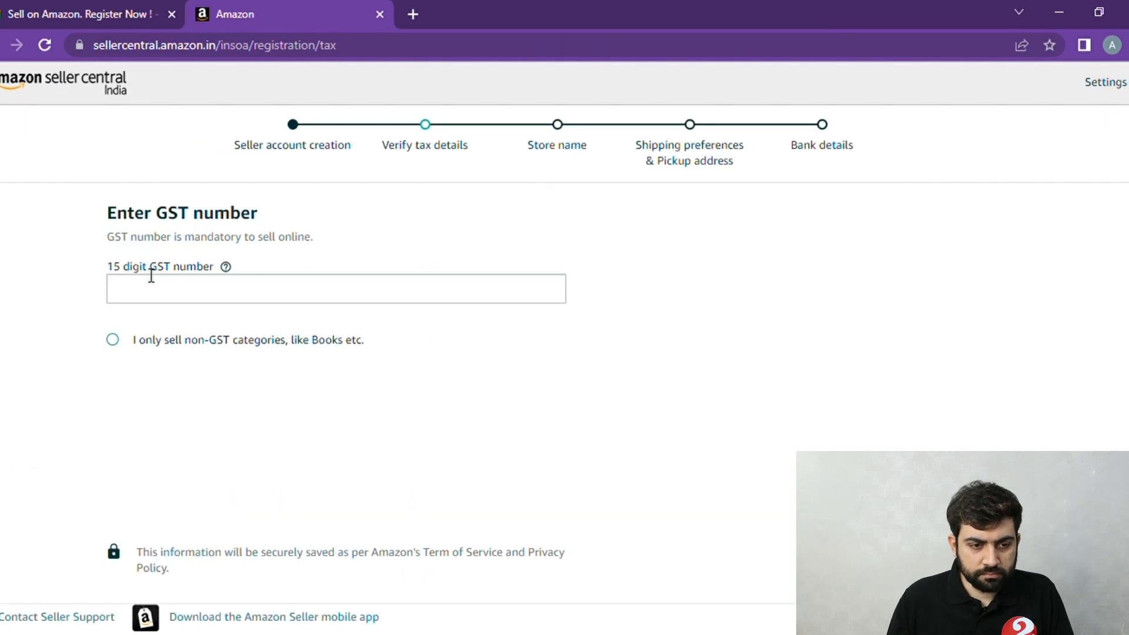
left_click(151, 293)
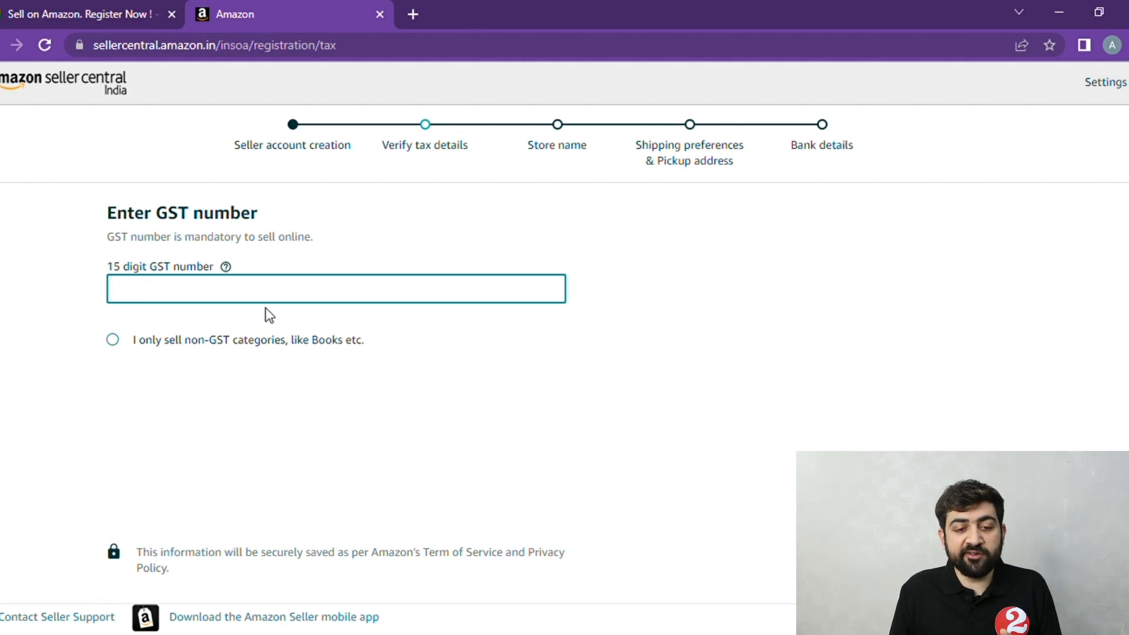
scroll(337, 373, "down", 1)
scroll(382, 476, "up", 1)
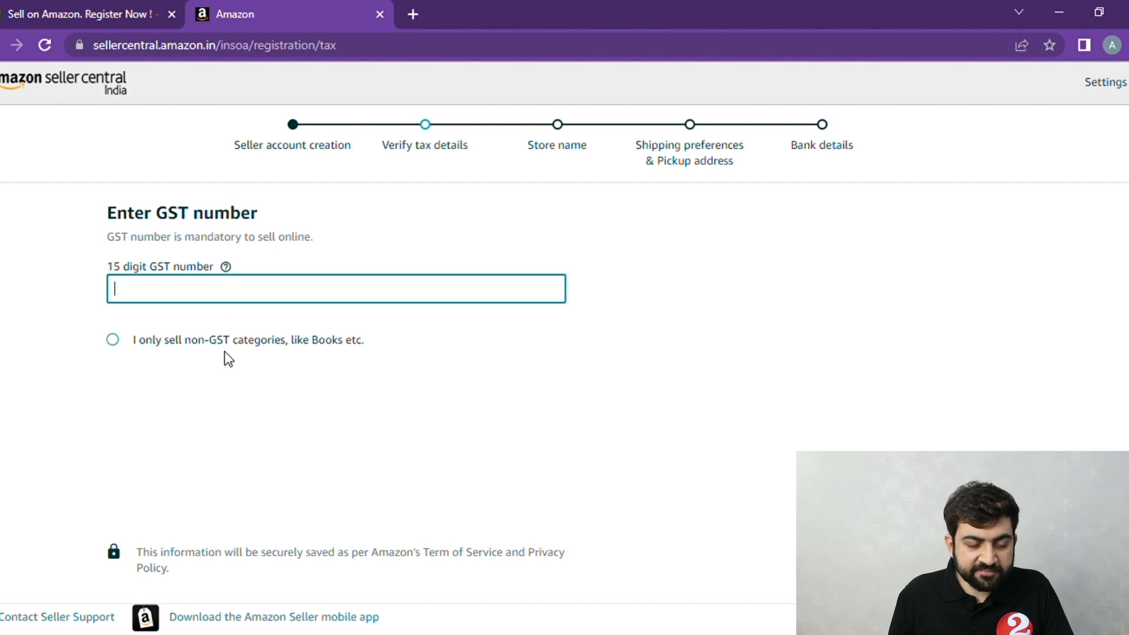
key("ctrl+v")
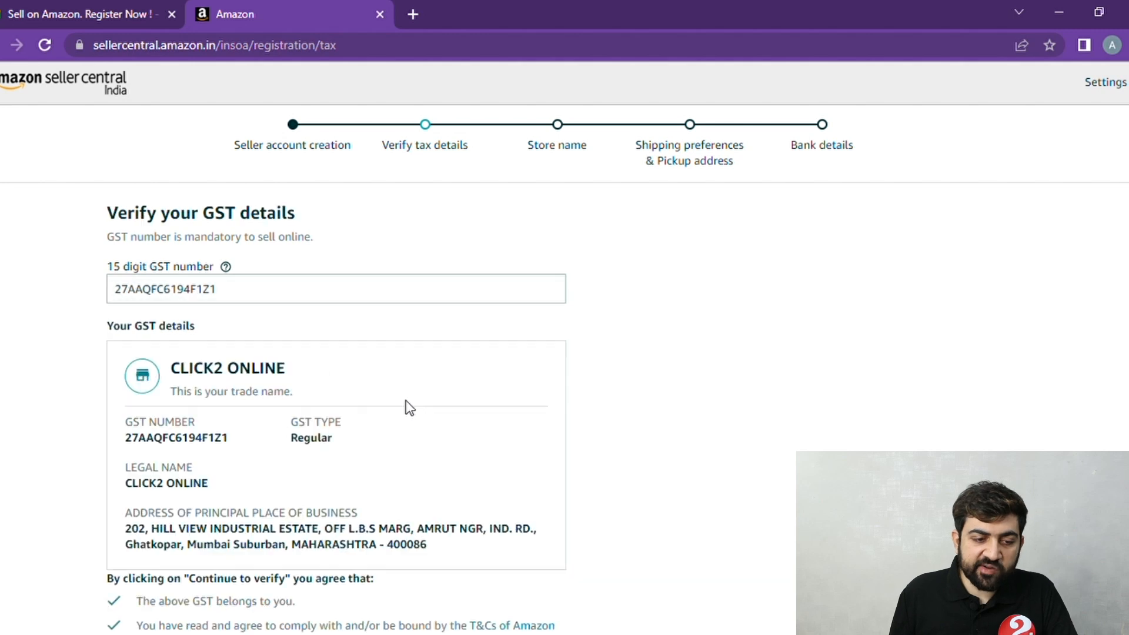
scroll(306, 394, "down", 2)
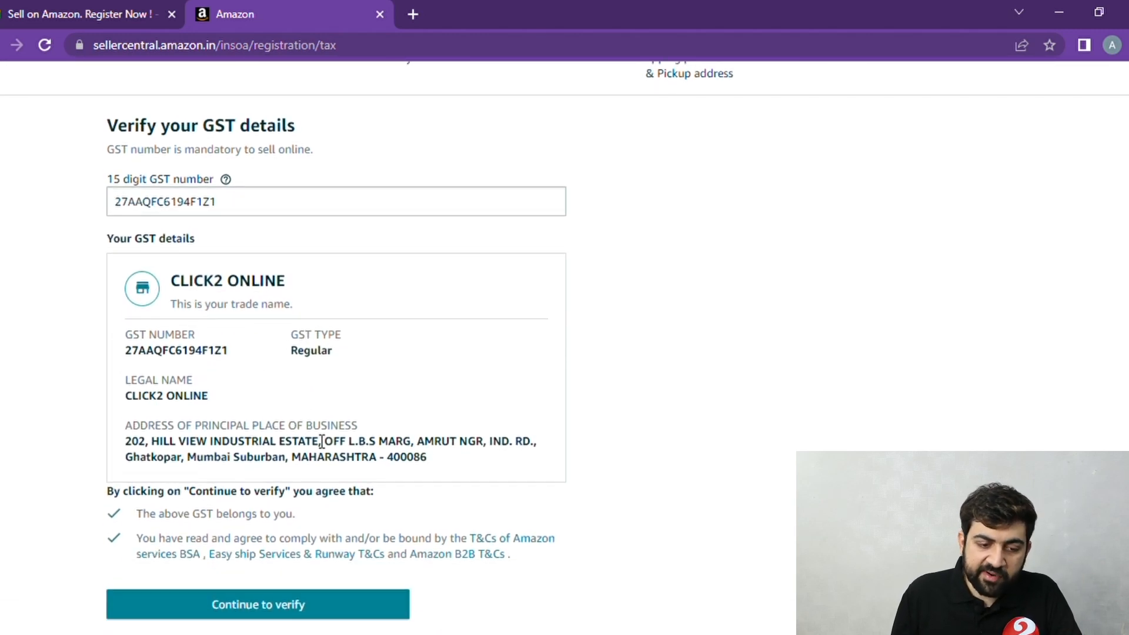
scroll(196, 400, "down", 2)
scroll(194, 414, "up", 2)
scroll(279, 430, "down", 2)
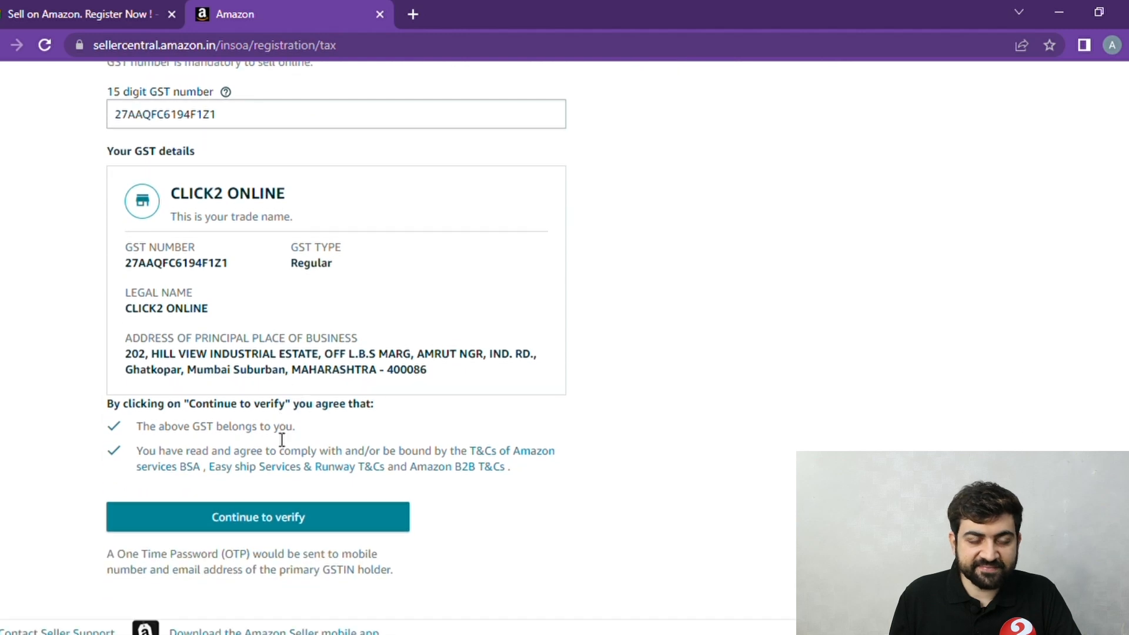
left_click(252, 525)
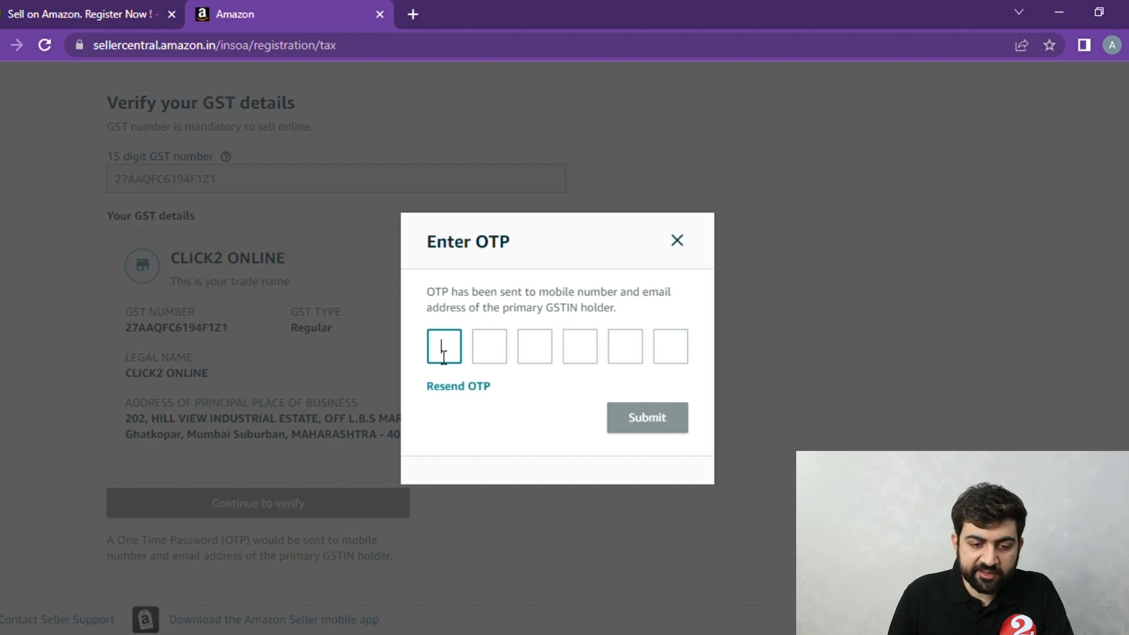
Step: Resend the GST OTP, enter the six-digit code, and submit it
left_click(454, 390)
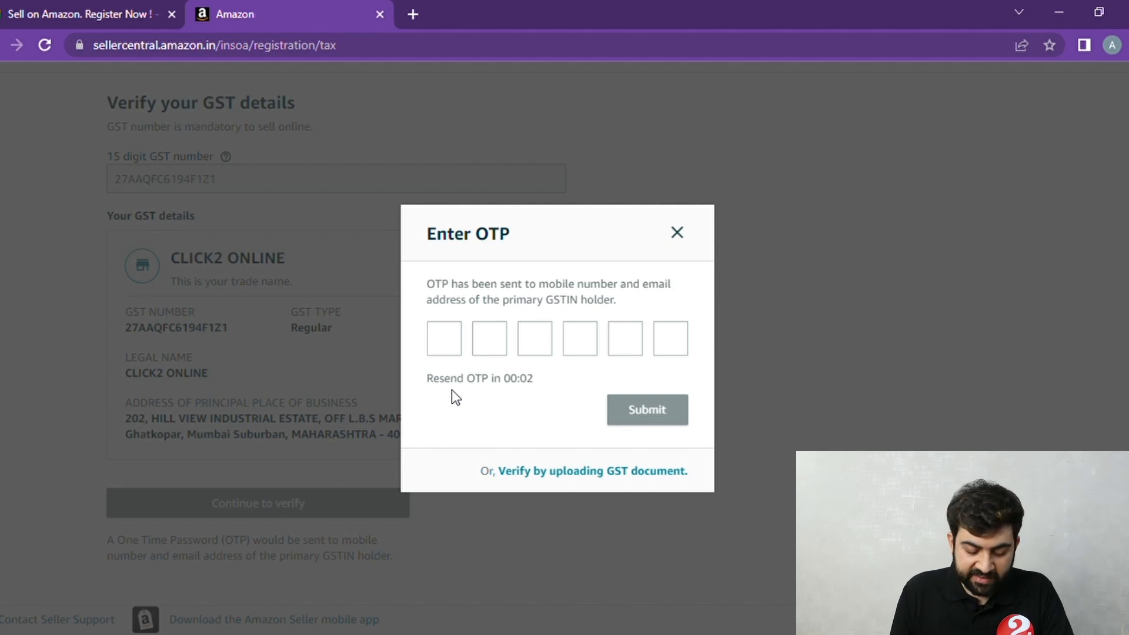
left_click(449, 345)
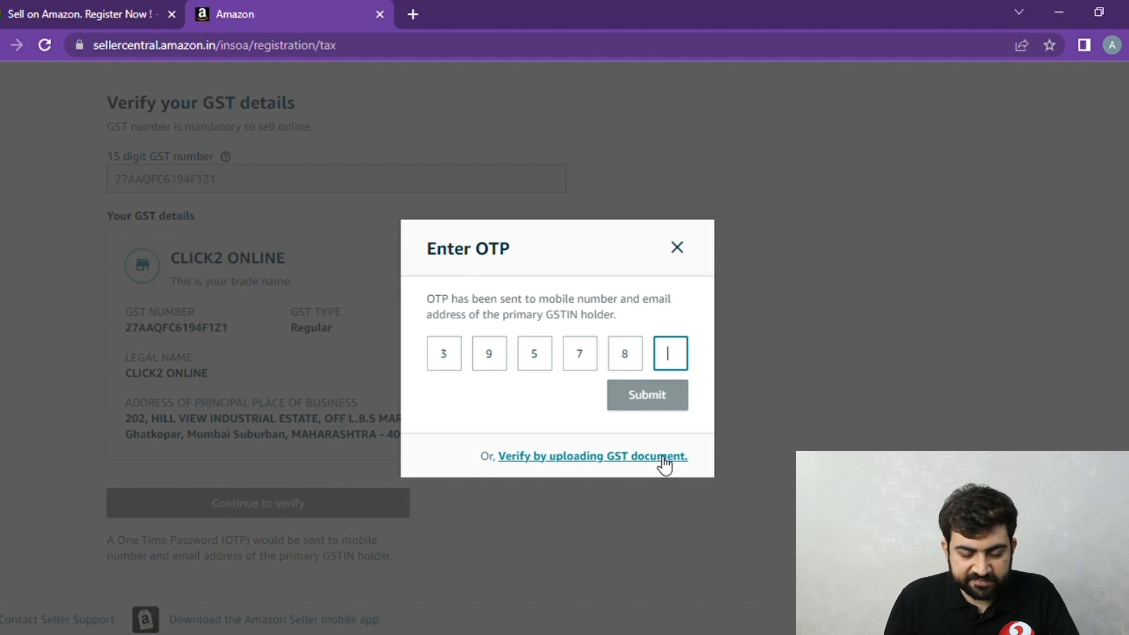
left_click(657, 396)
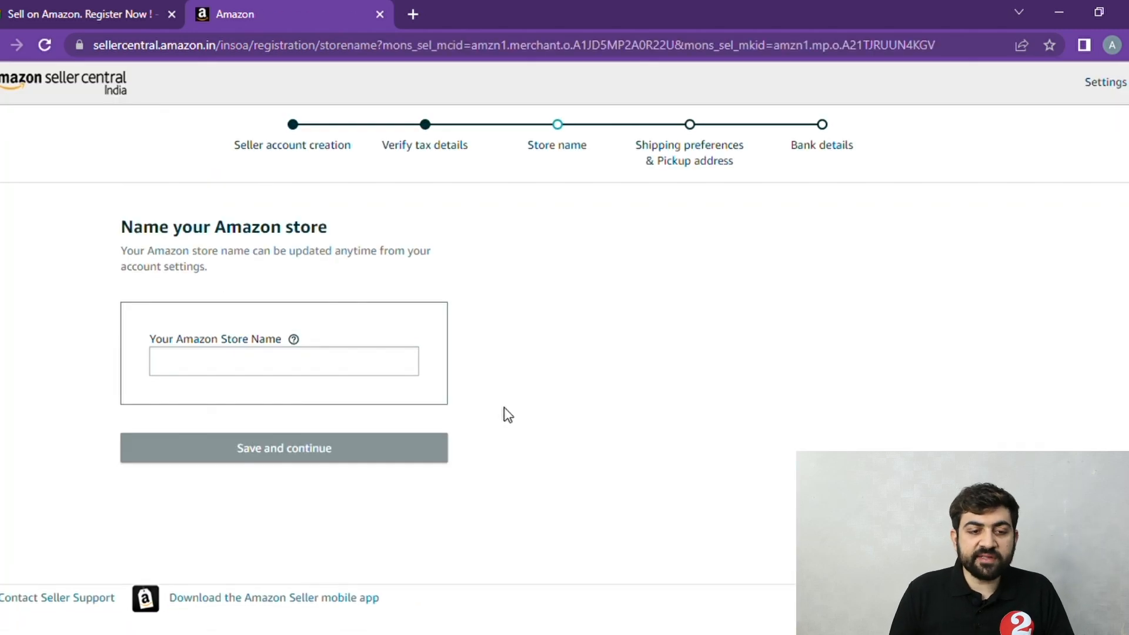
left_click(307, 364)
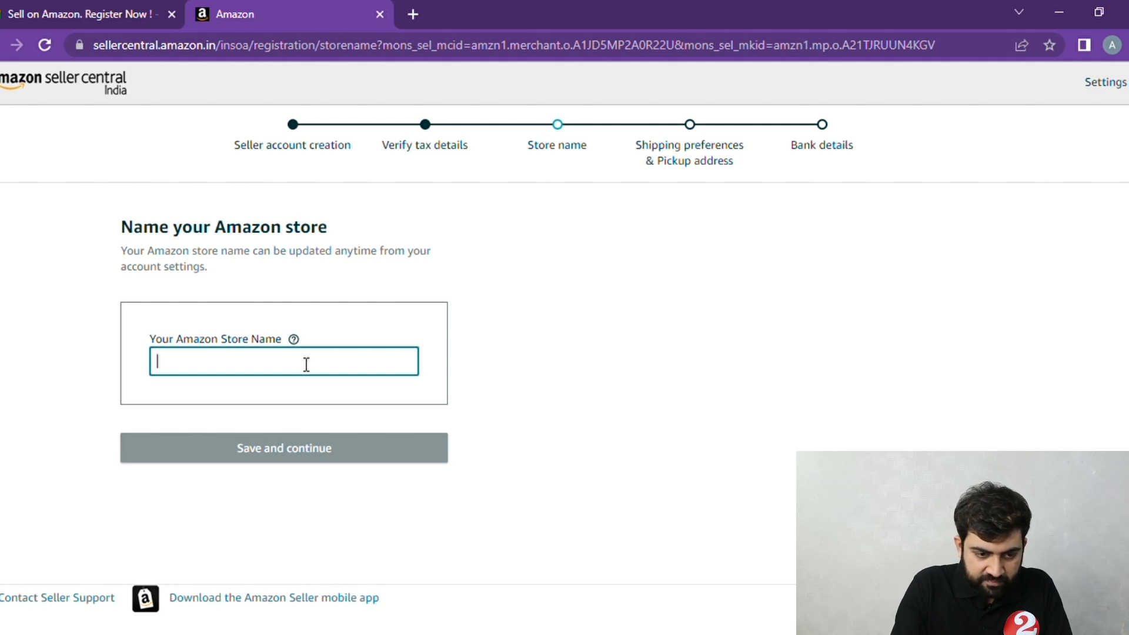
Step: Name the store Click2Online1 after 'click2Online' is rejected as a duplicate, and save
type("c")
type("lick")
type("2Online")
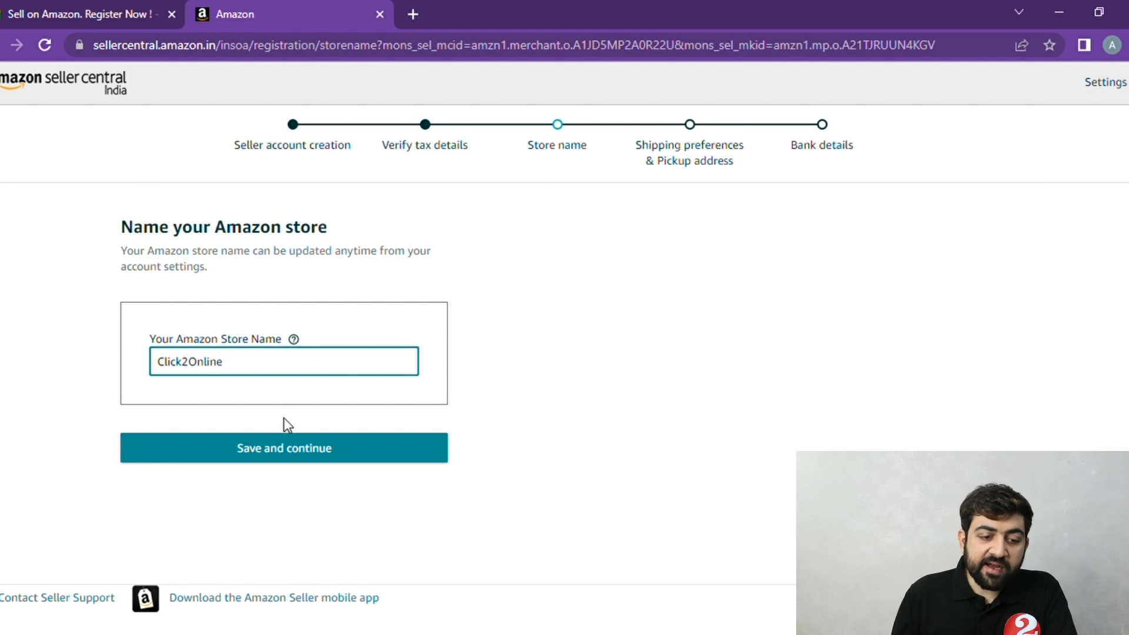
left_click(280, 449)
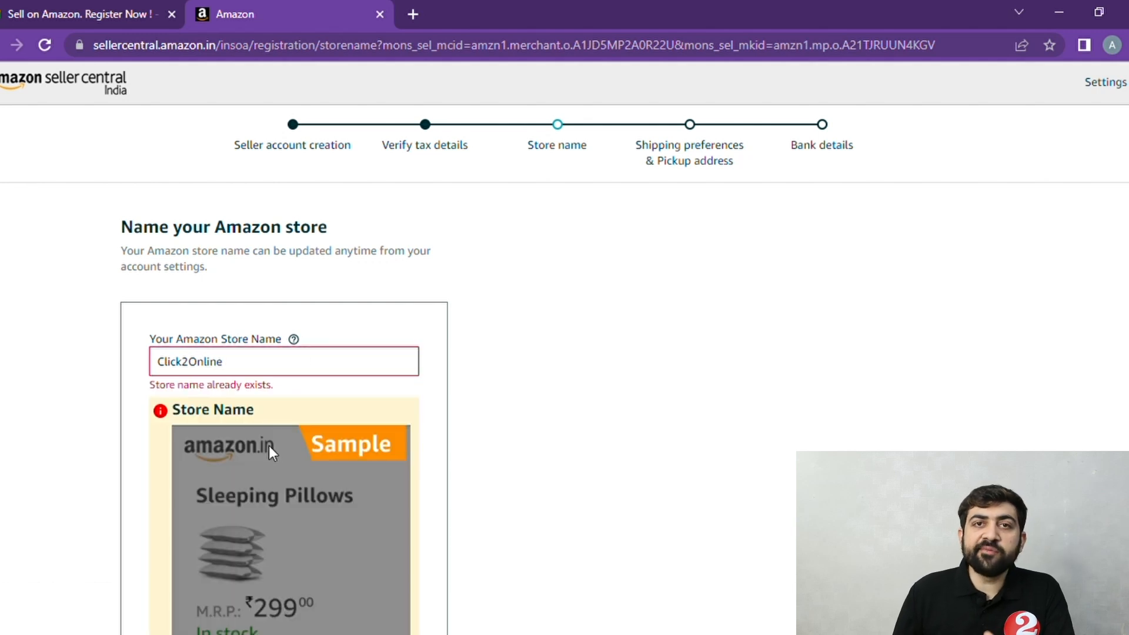
left_click(252, 373)
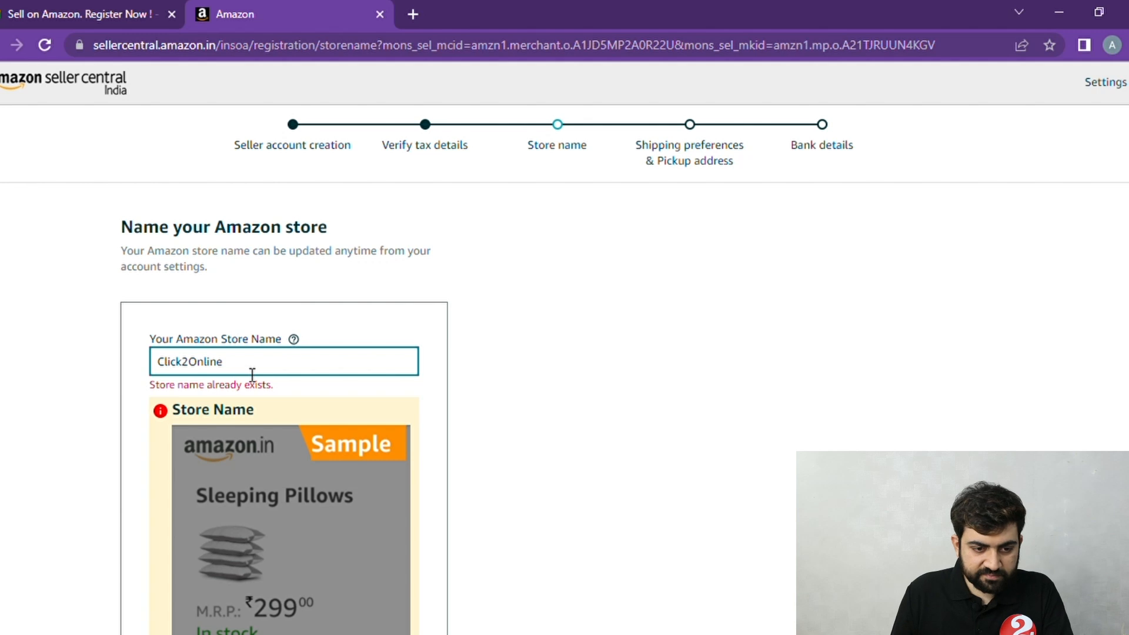
type("1")
scroll(400, 400, "down", 3)
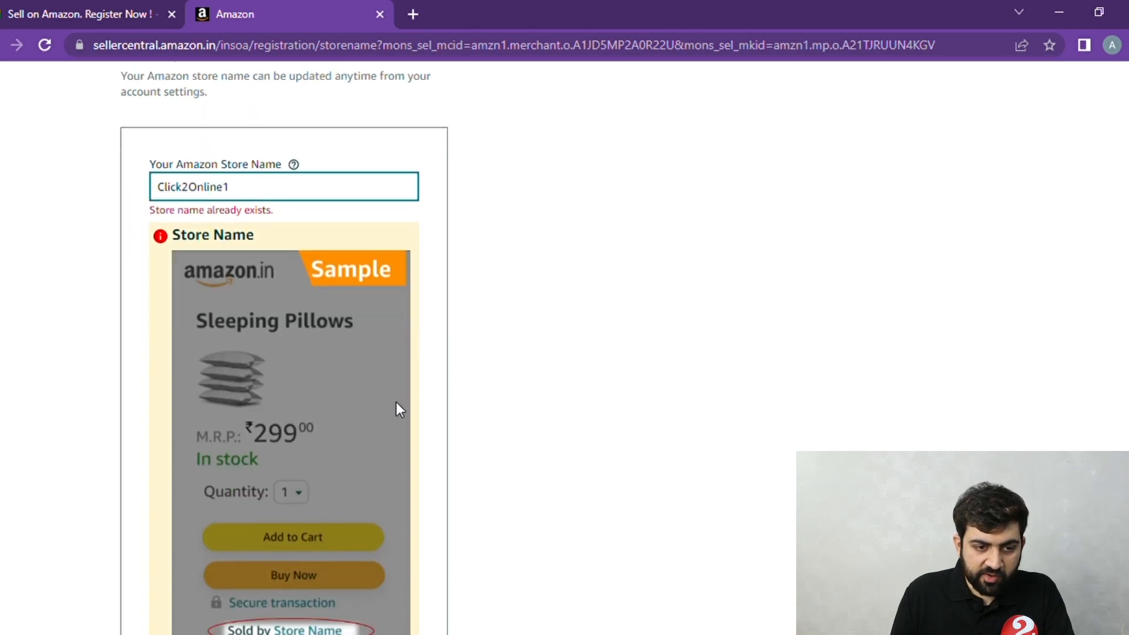
scroll(429, 401, "down", 1)
scroll(429, 401, "down", 1)
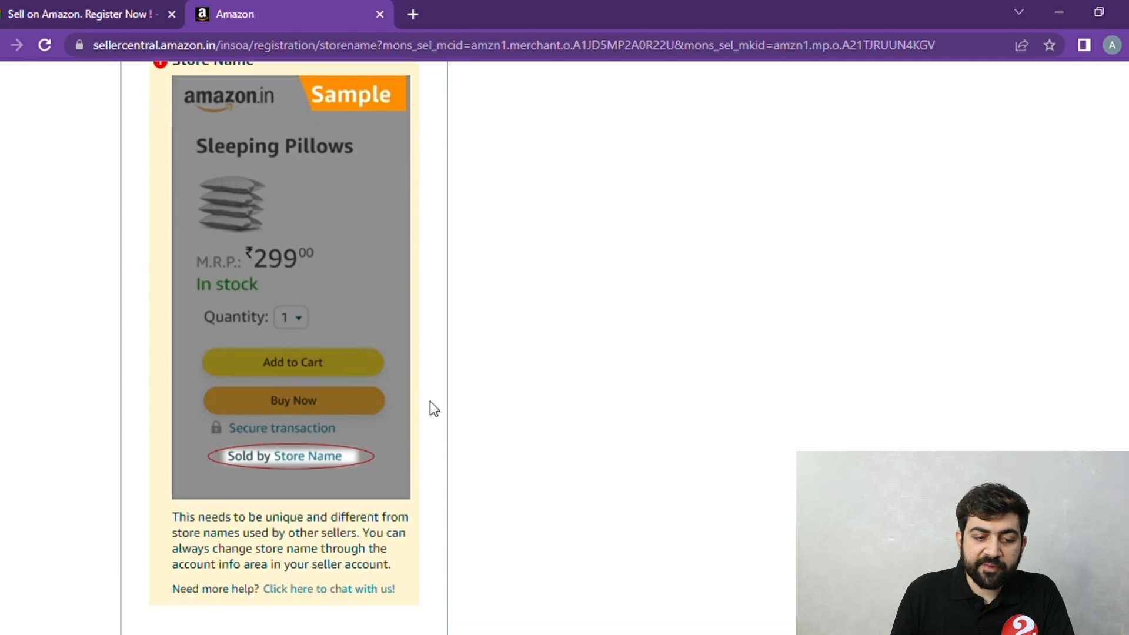
scroll(429, 401, "up", 3)
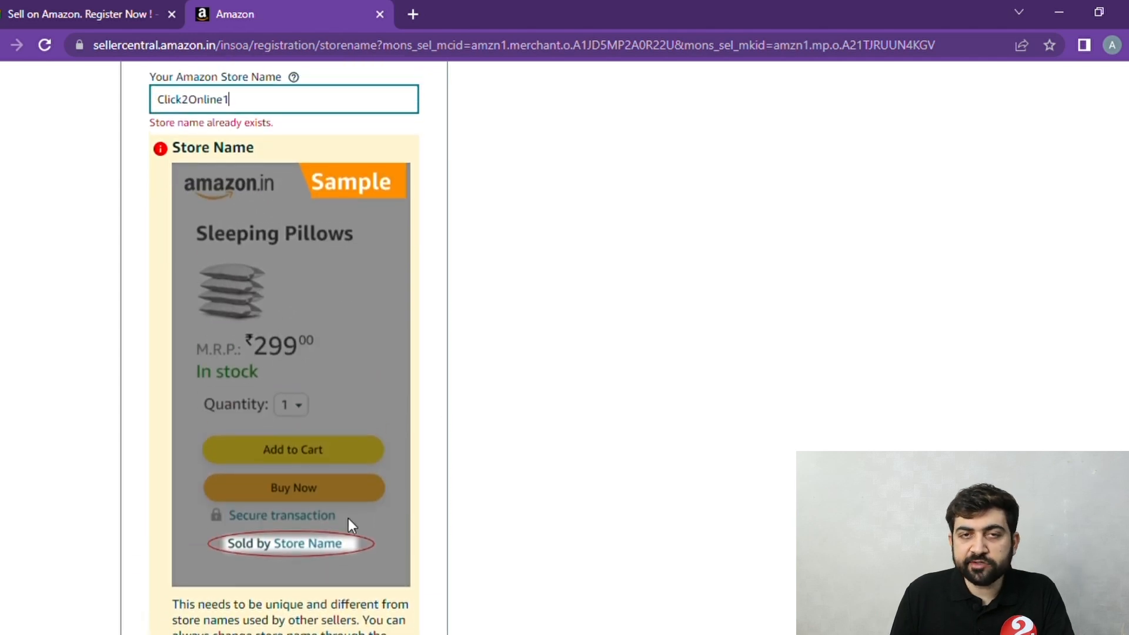
scroll(349, 518, "down", 1)
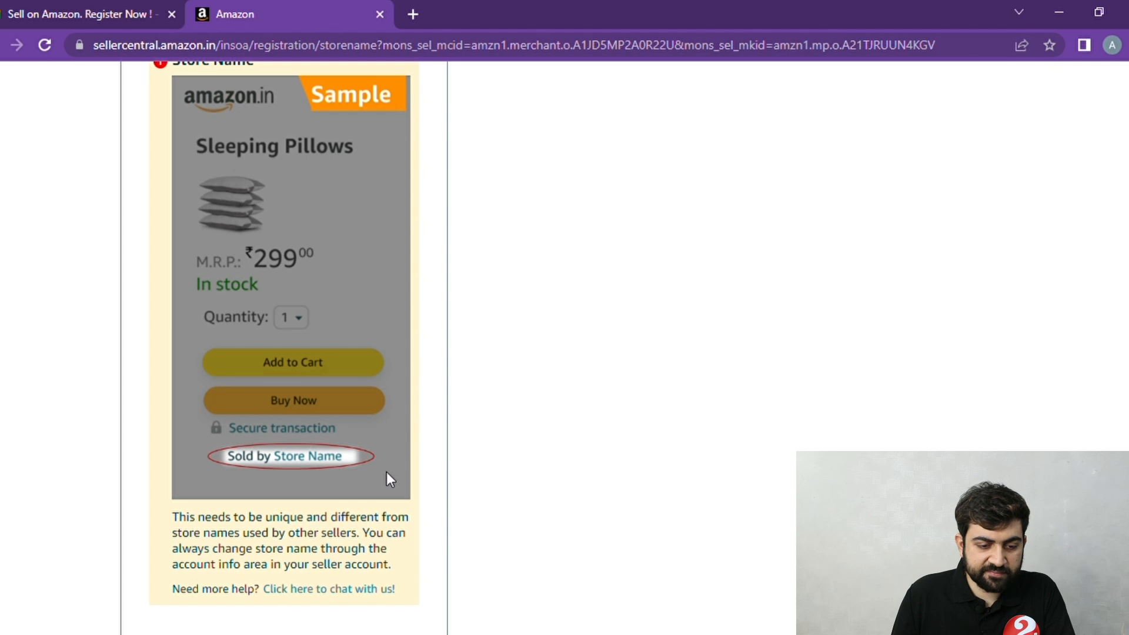
scroll(396, 474, "down", 2)
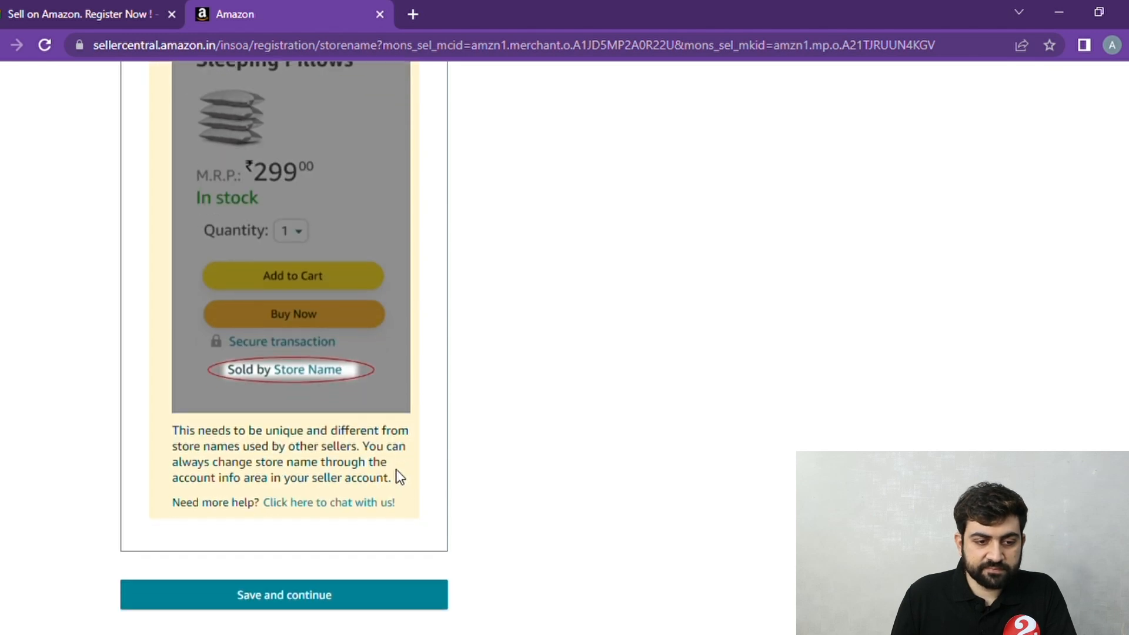
left_click(294, 550)
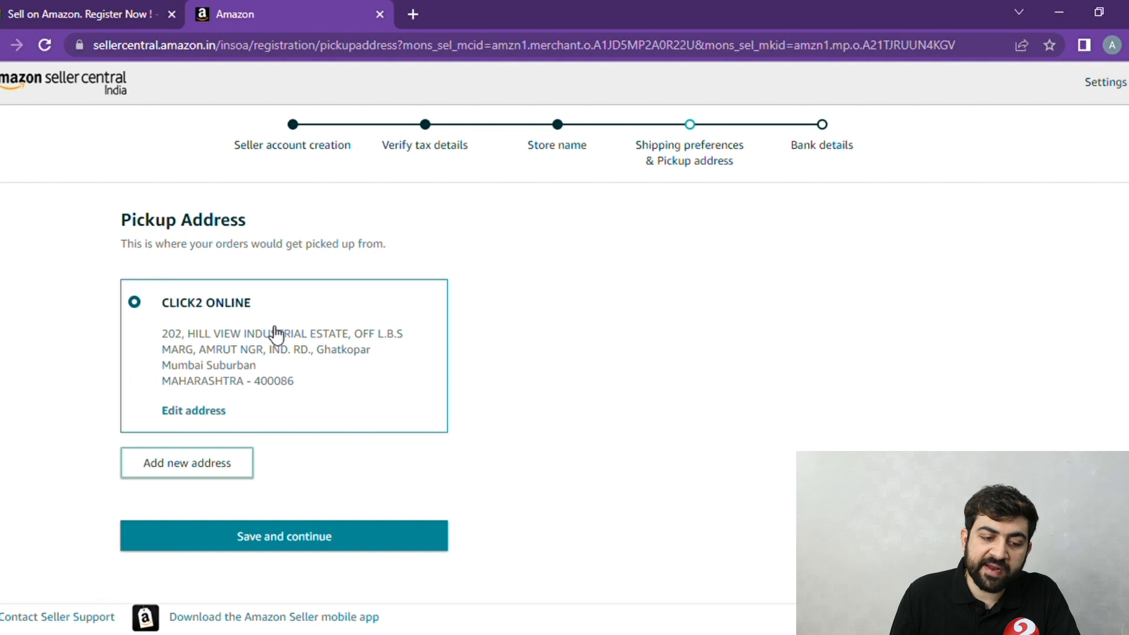
Step: Save the pickup address and review the shipping method page with Easy Ship selected
left_click(196, 412)
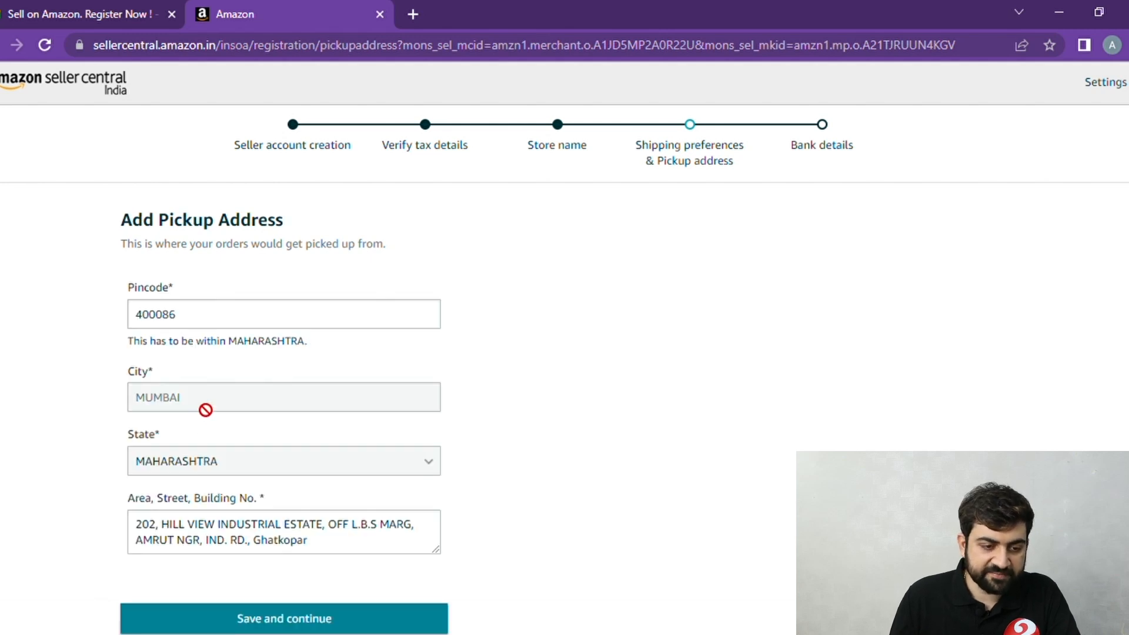
scroll(217, 423, "down", 1)
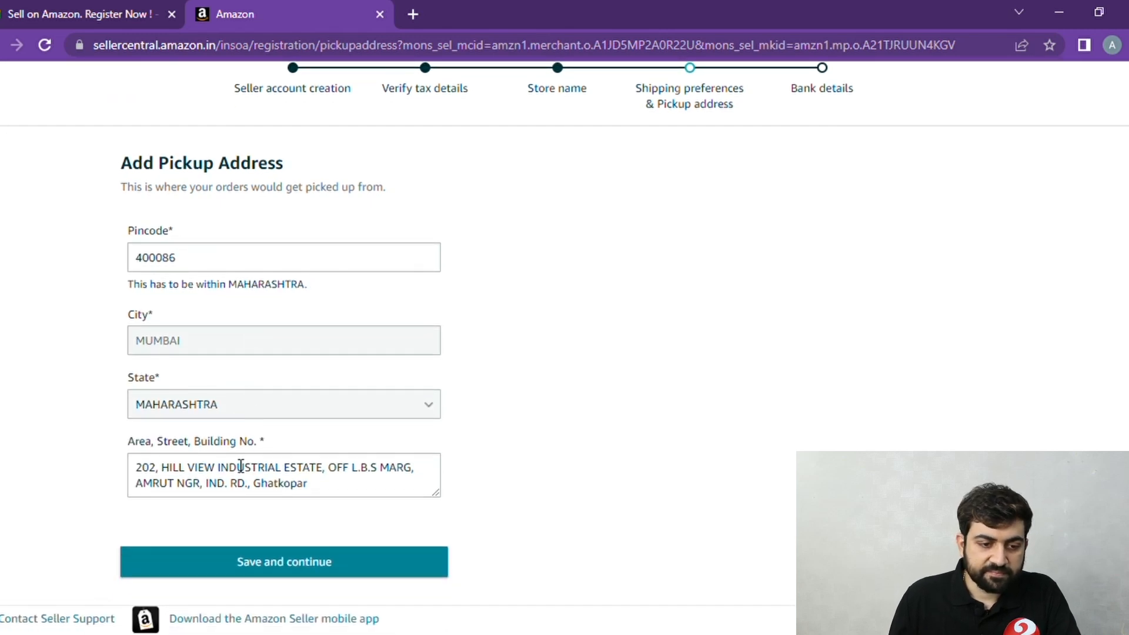
left_click(236, 564)
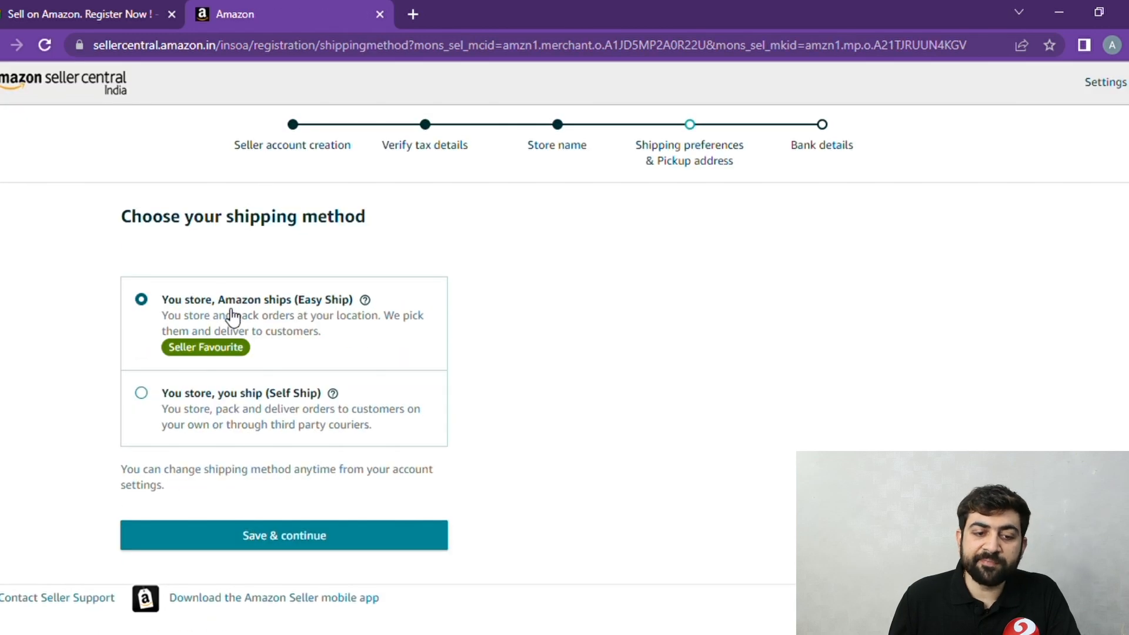
left_click_drag(131, 226, 373, 222)
left_click(362, 228)
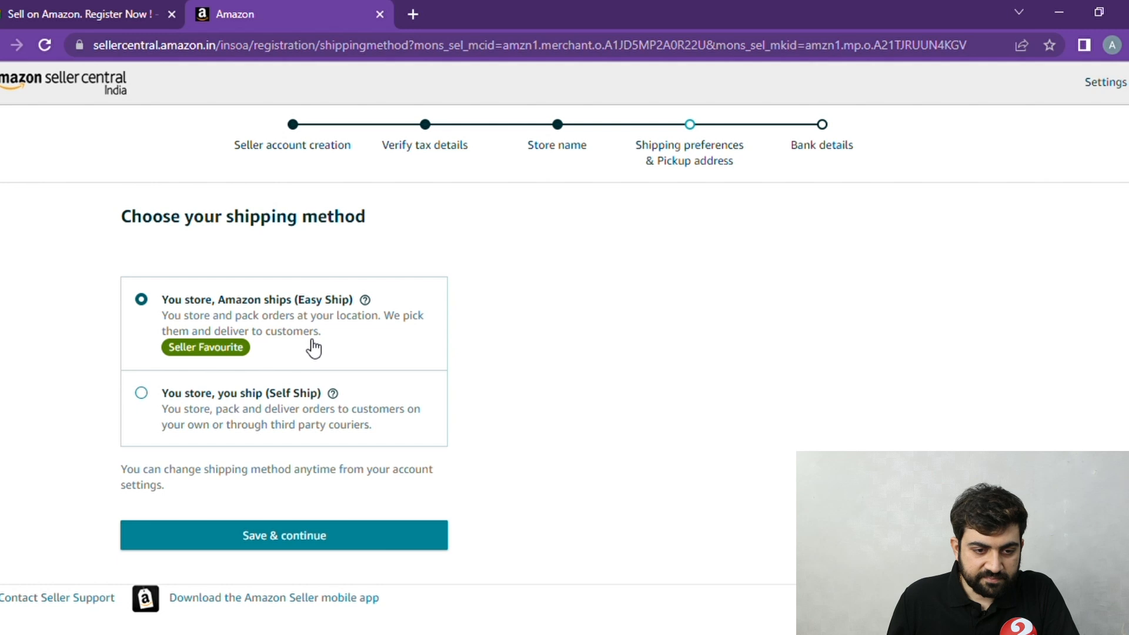
Step: Confirm Easy Ship as the shipping method and continue to the shipping fee preferences
left_click(266, 537)
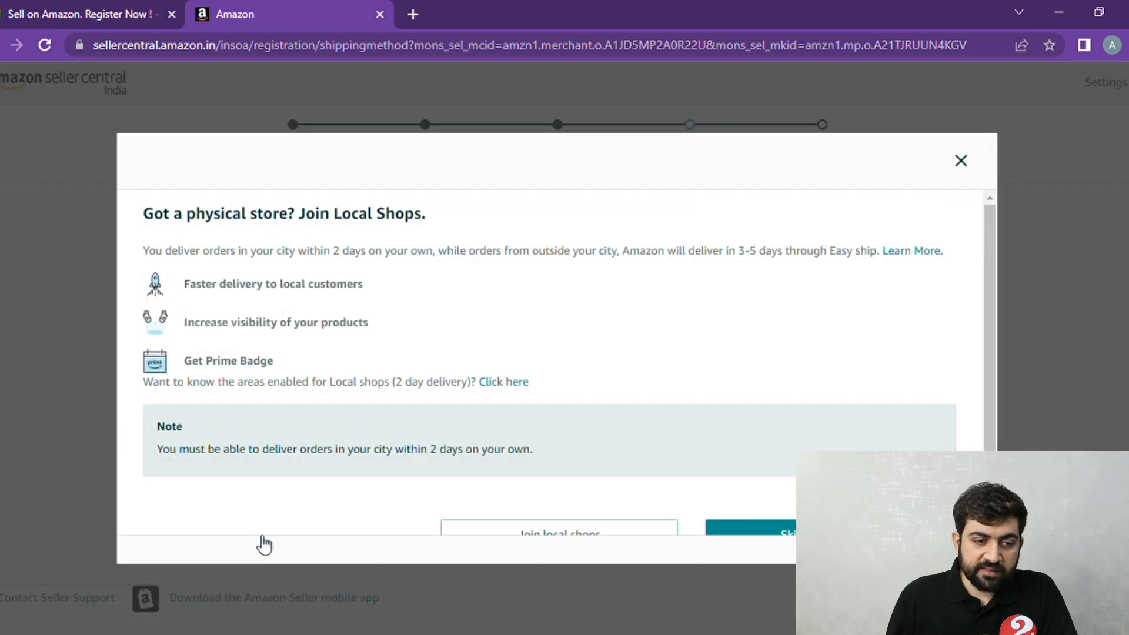
scroll(390, 372, "down", 1)
scroll(390, 377, "up", 1)
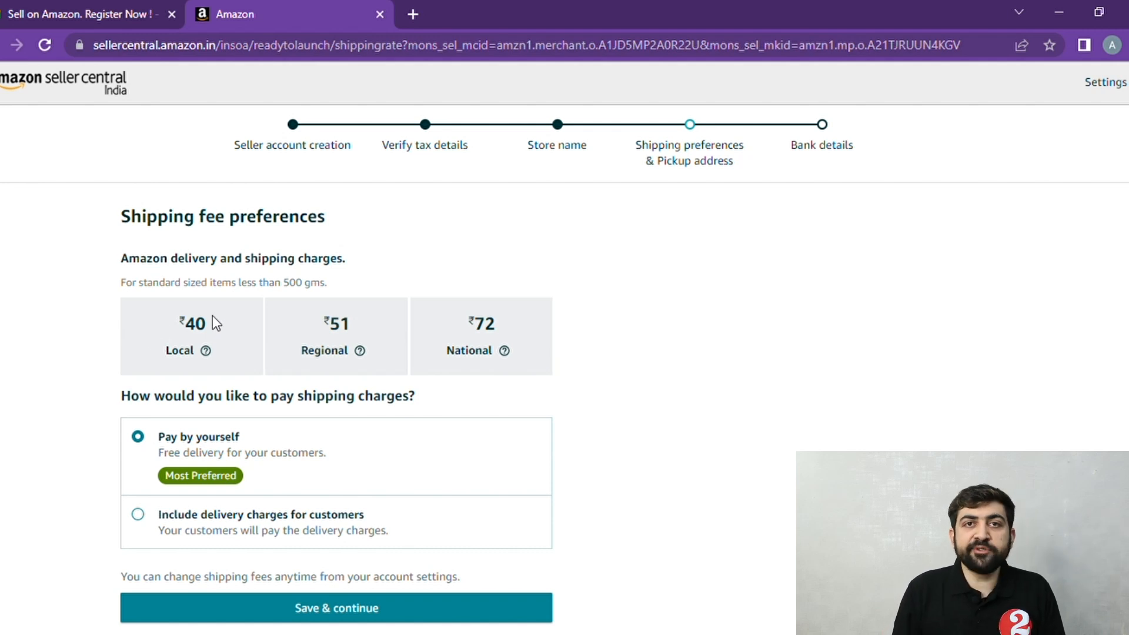
Step: Review the ₹51 regional and ₹72 national charges and save shipping fees with Pay by yourself
left_click_drag(320, 323, 358, 328)
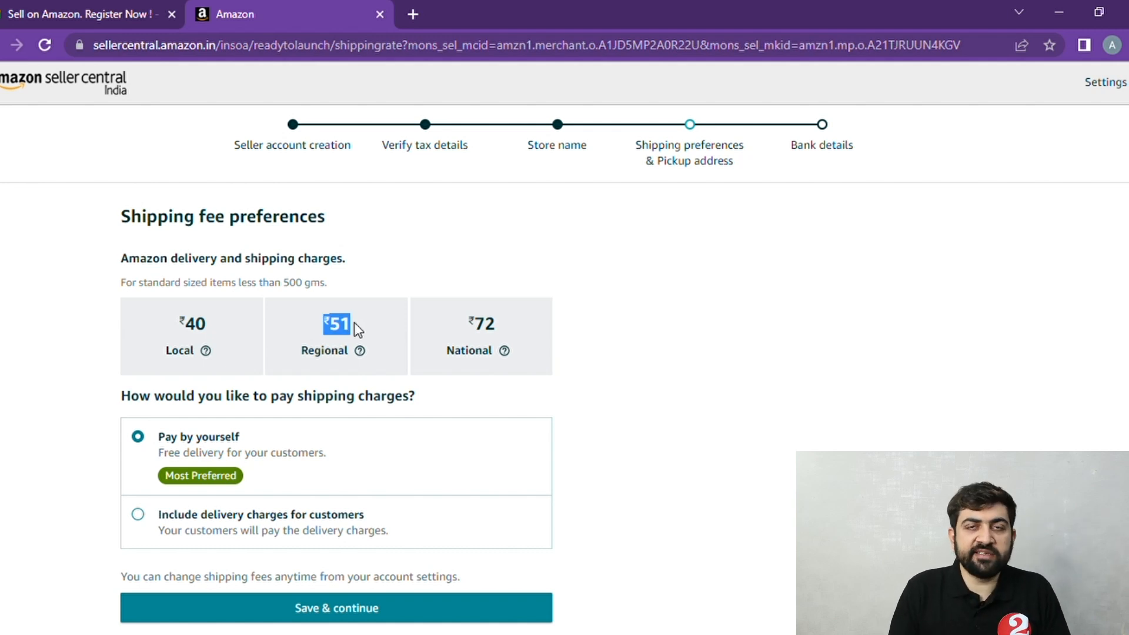
left_click_drag(470, 324, 492, 327)
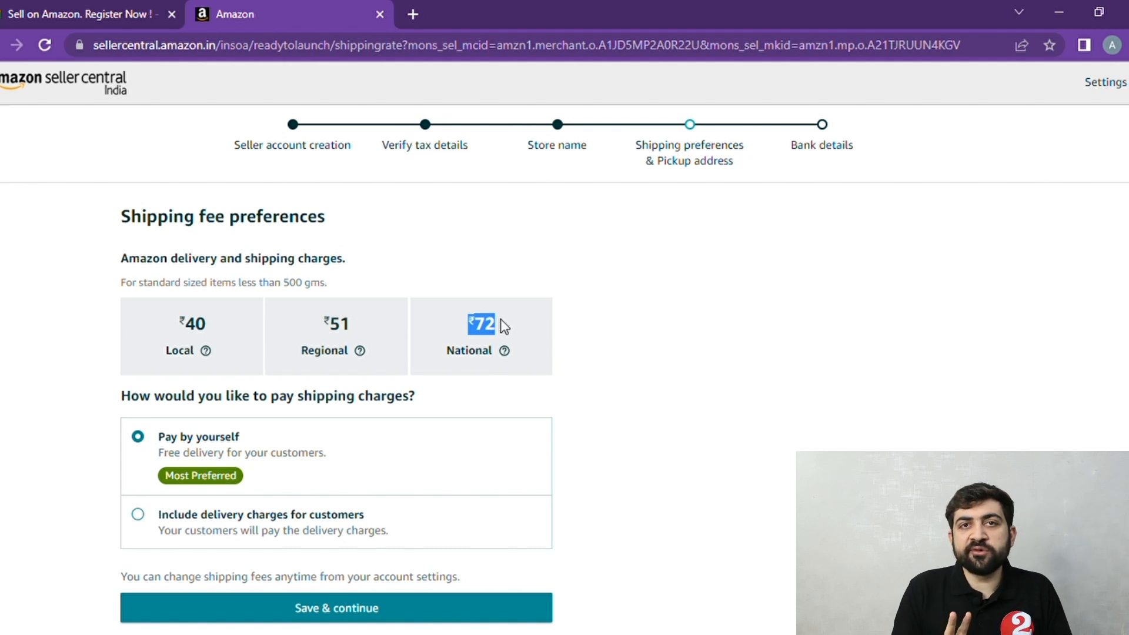
scroll(396, 361, "down", 1)
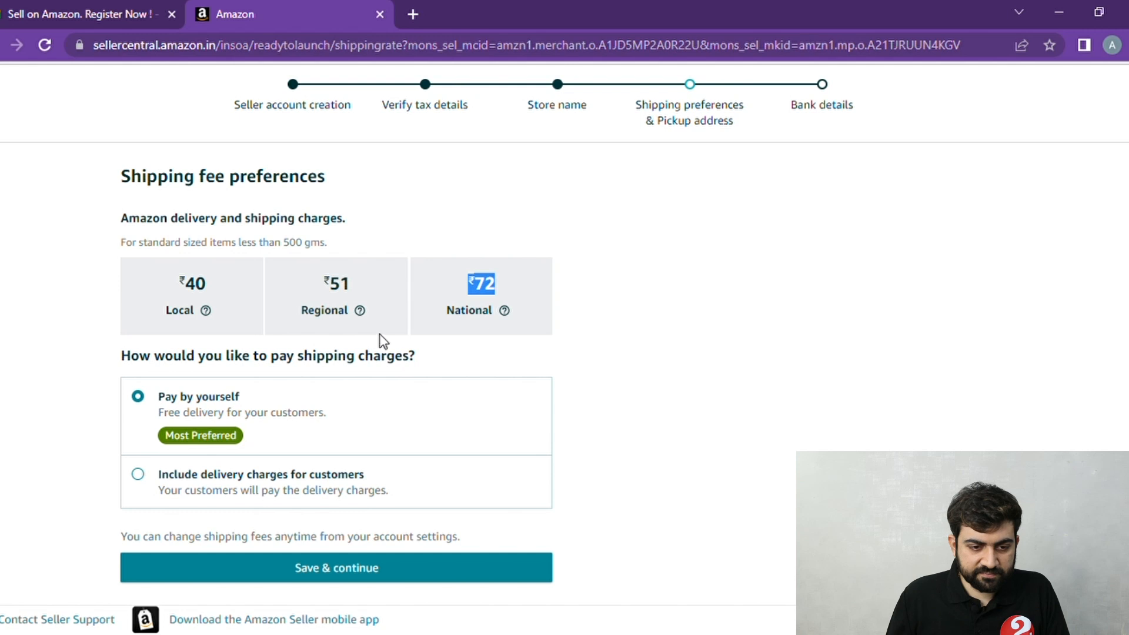
left_click(303, 568)
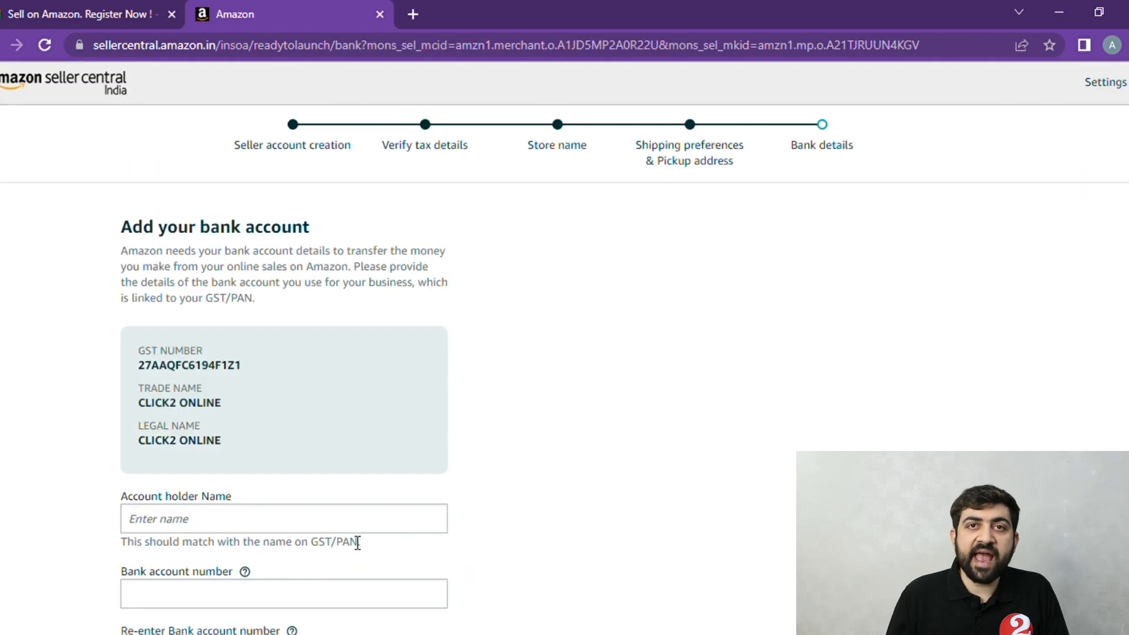
Step: Review the GST and business name details, then enter the account holder name
scroll(377, 507, "down", 2)
scroll(377, 507, "up", 2)
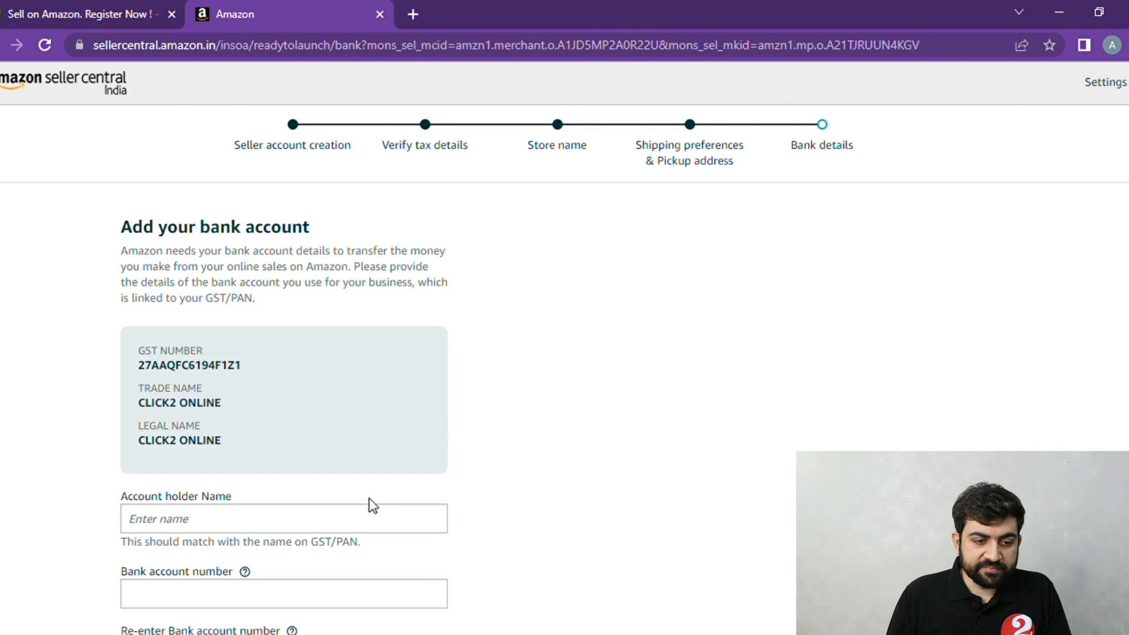
scroll(376, 503, "down", 2)
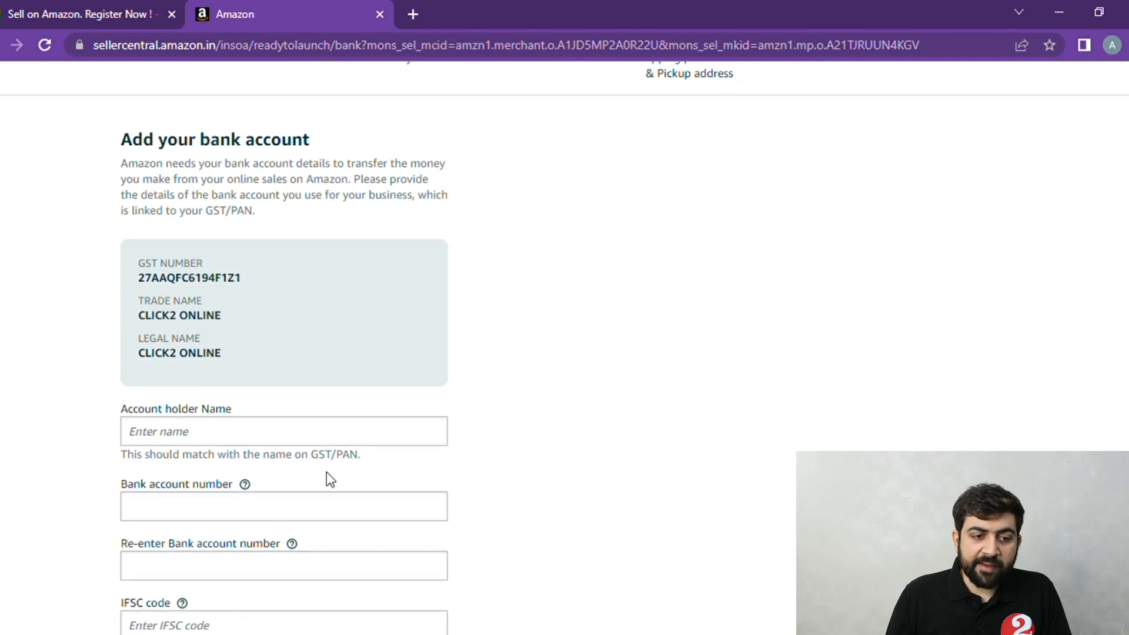
left_click(226, 444)
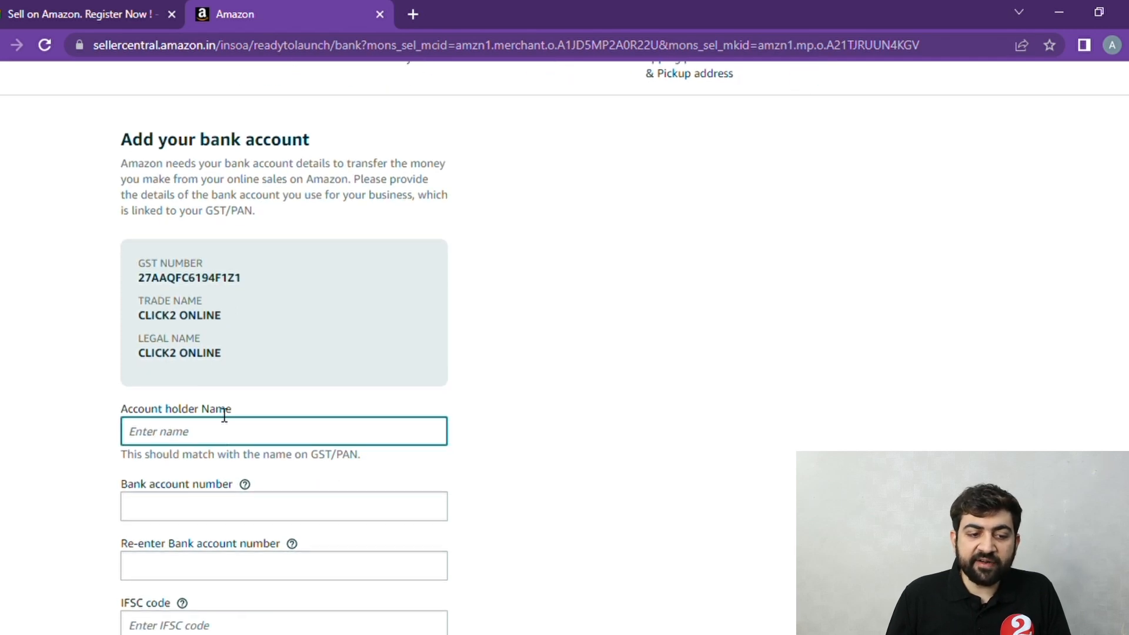
left_click_drag(138, 262, 246, 356)
left_click(245, 356)
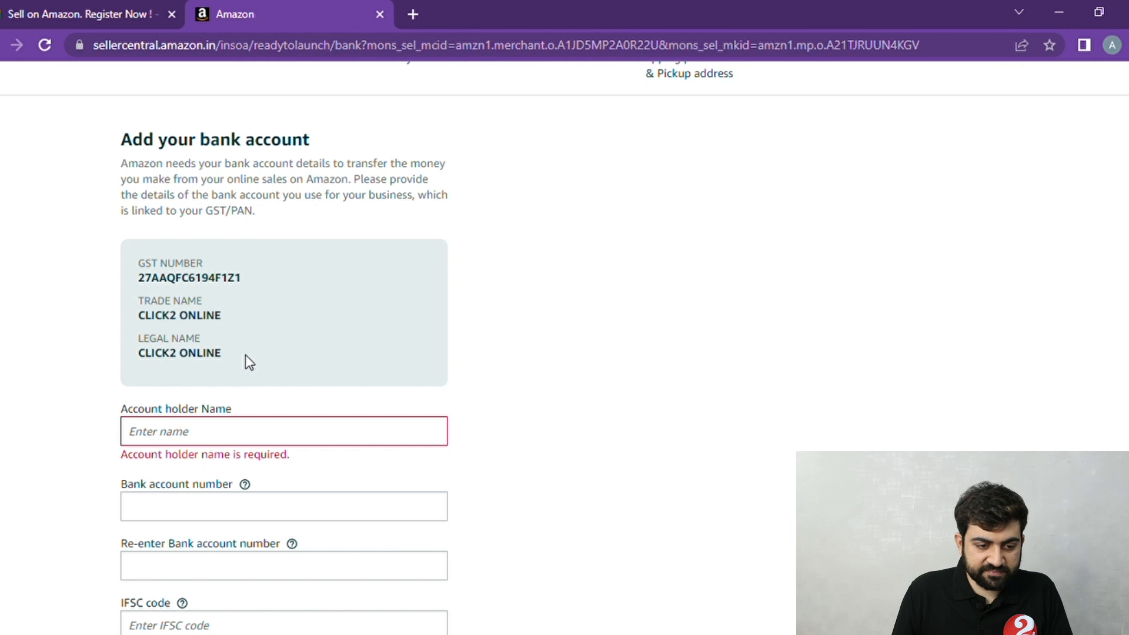
scroll(245, 355, "down", 1)
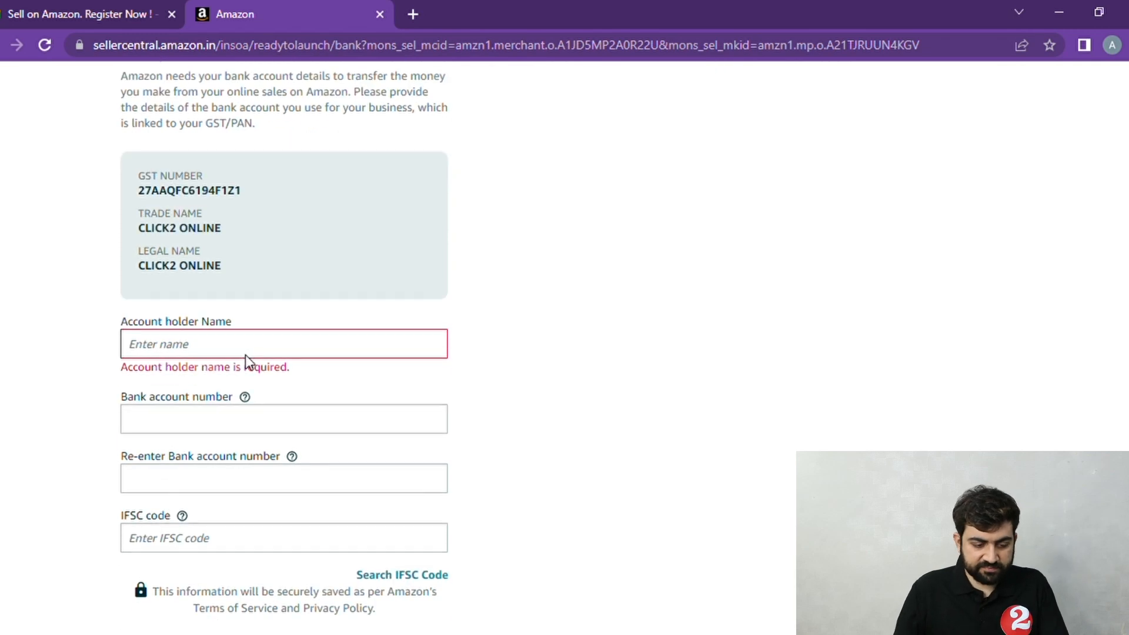
left_click(240, 357)
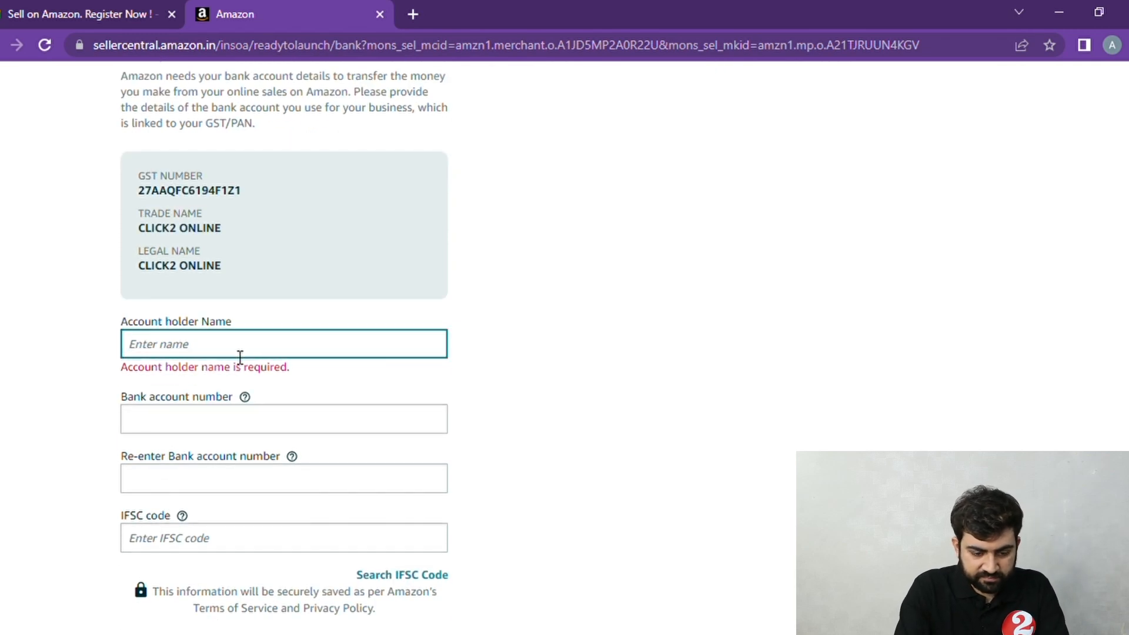
type("Click")
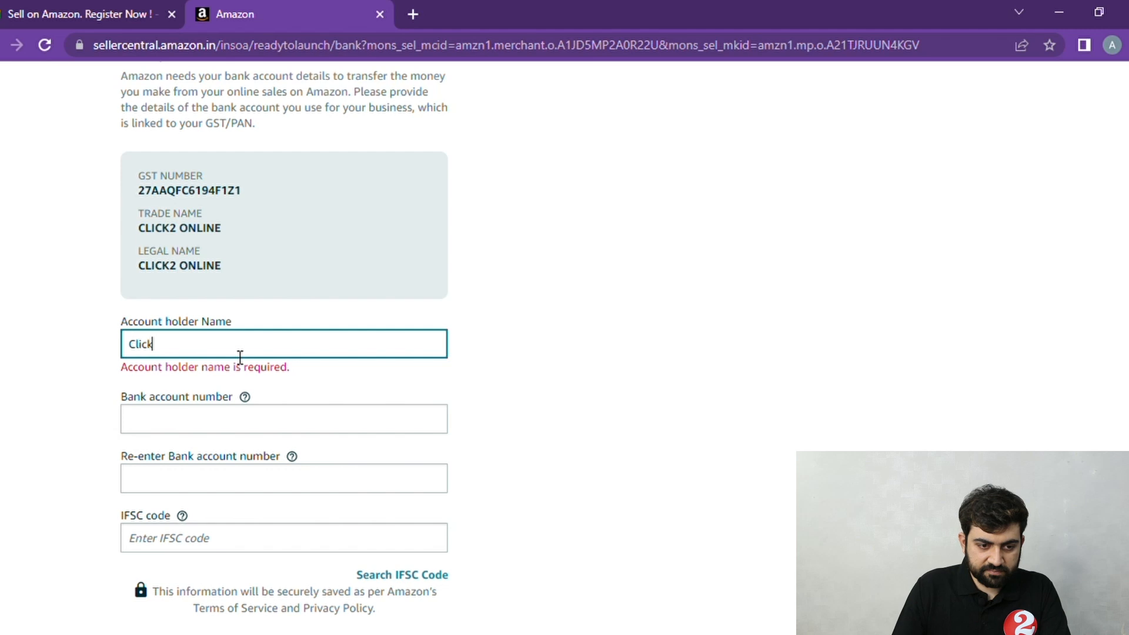
type("2Online")
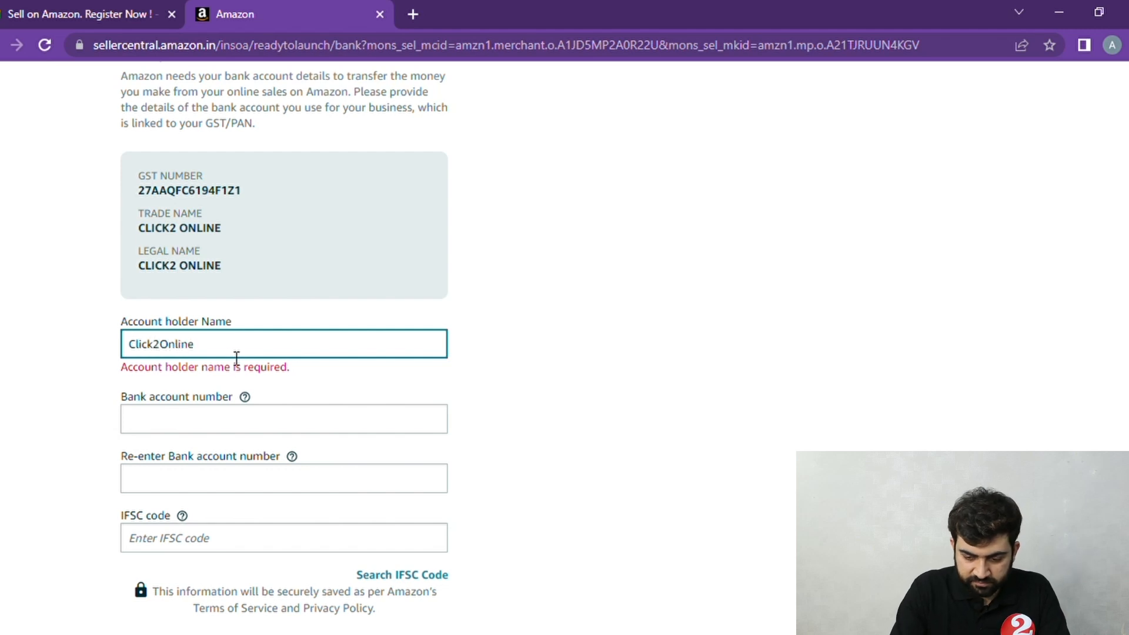
Step: Enter the bank account number and re-enter it in the confirmation field
left_click(231, 417)
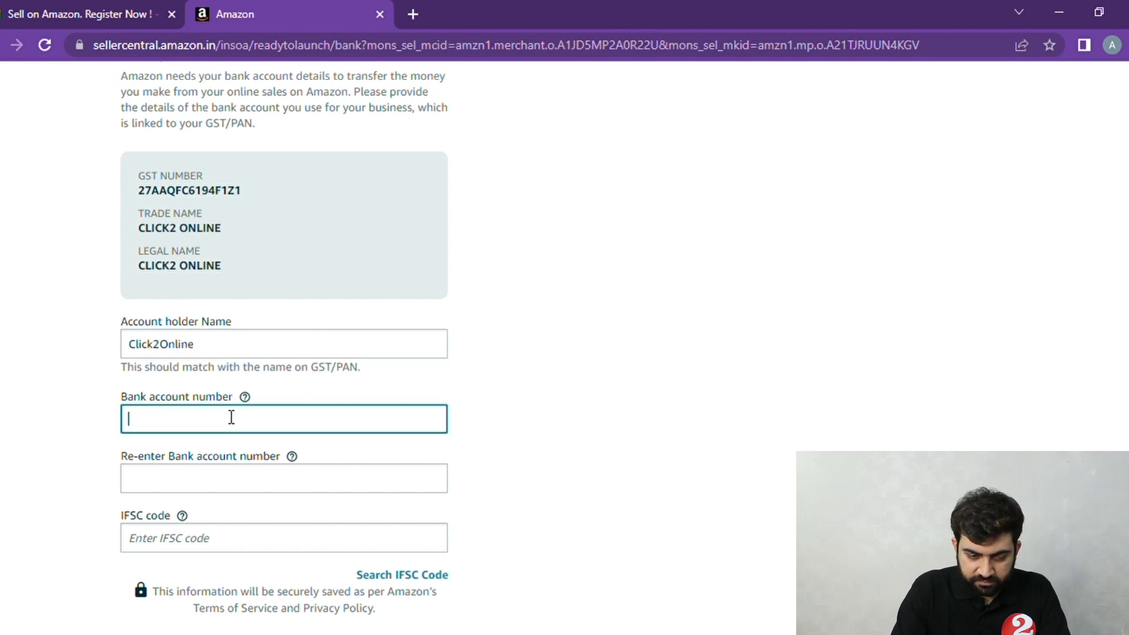
type("12345678901234")
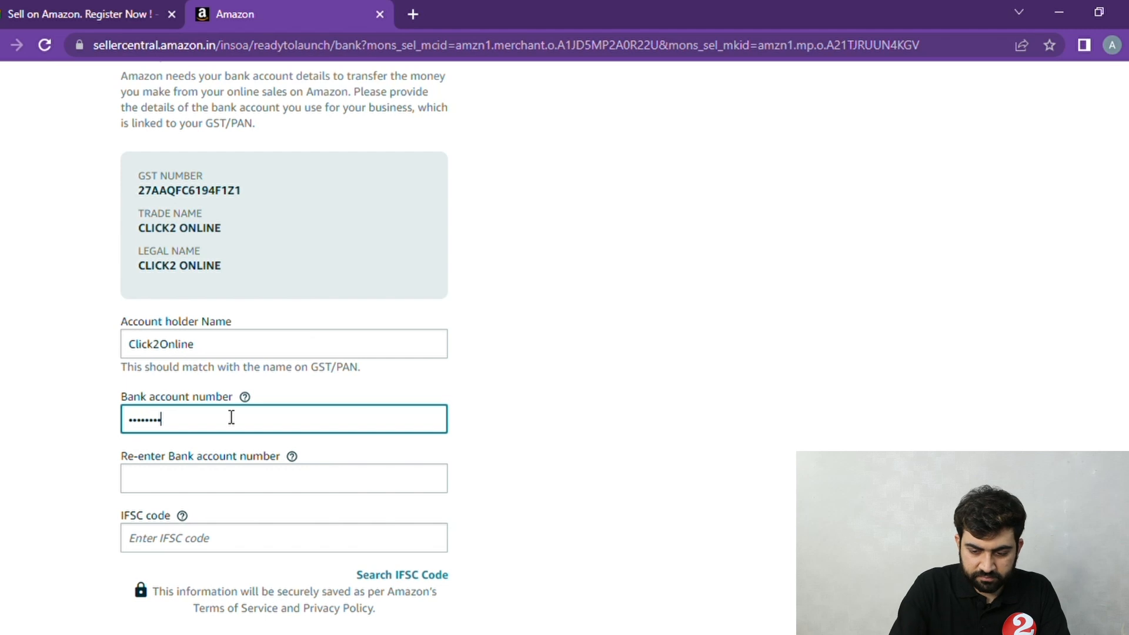
left_click(214, 480)
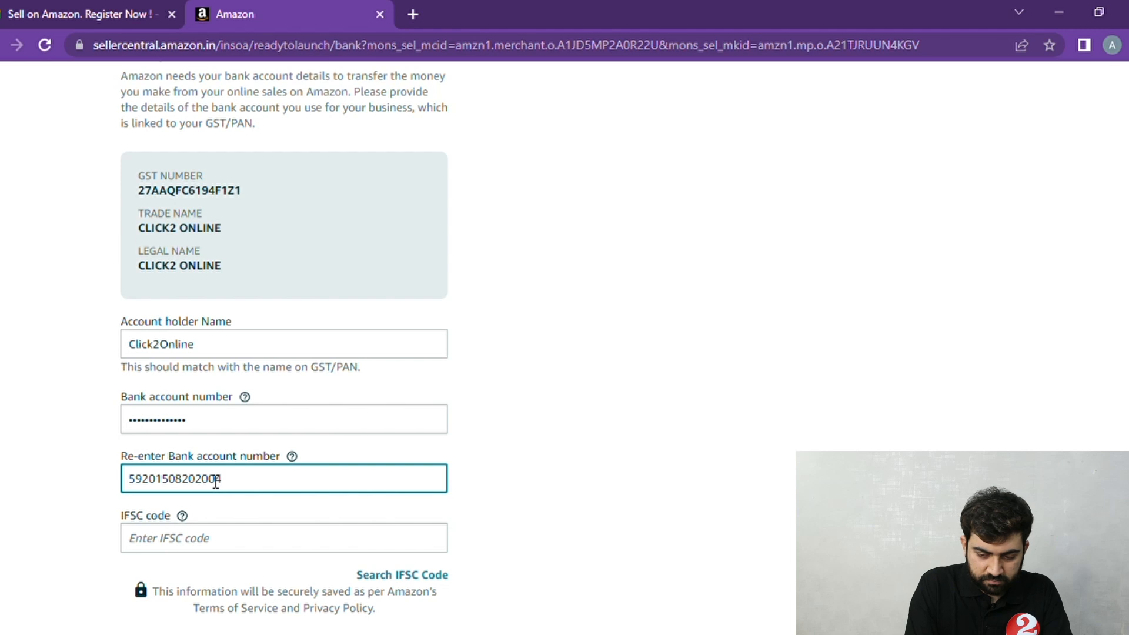
Step: Enter IFSC code HDFC0000406, correcting the missing zeros
left_click(200, 537)
type("HDF")
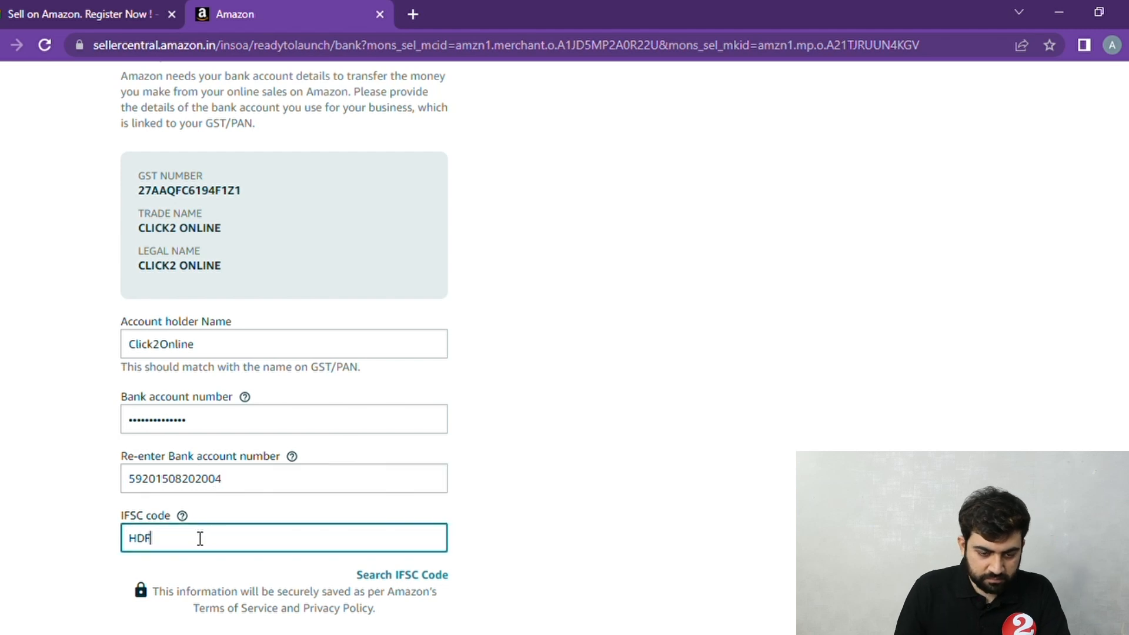
type("C000406")
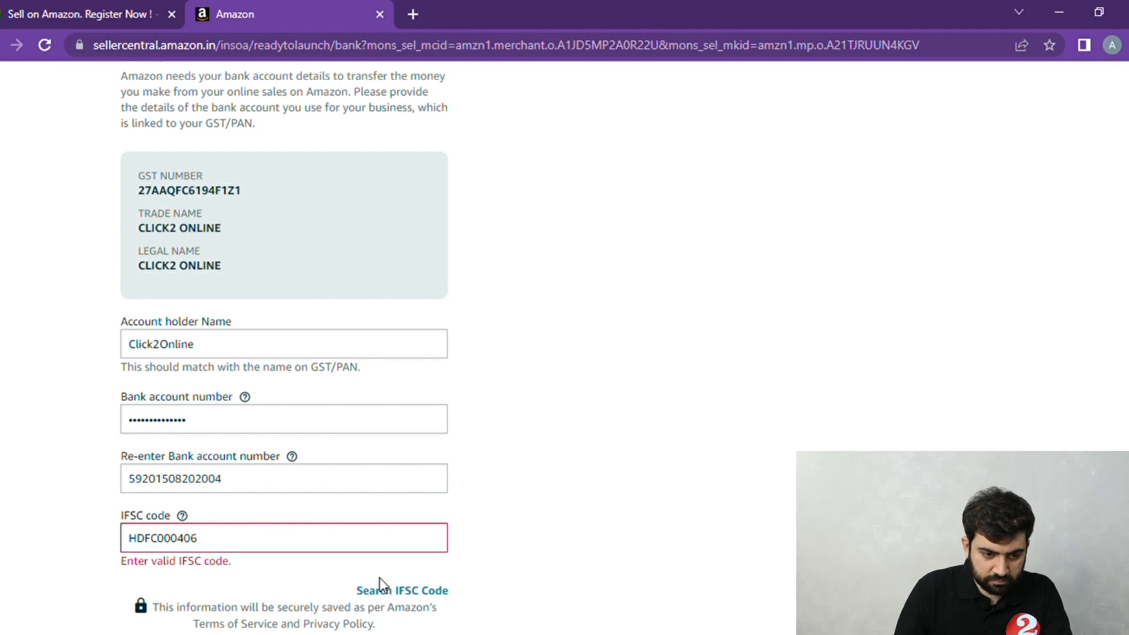
left_click(187, 546)
key("BackSpace")
left_click(396, 594)
left_click(170, 544)
type("00")
left_click(397, 584)
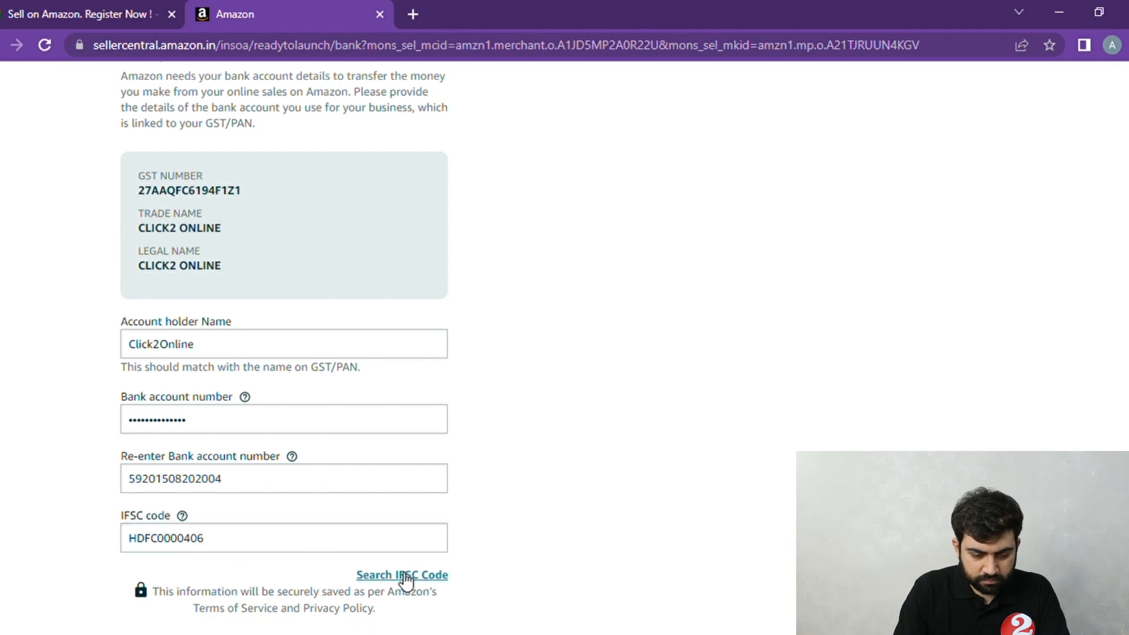
Step: In the IFSC lookup, choose HDFC BANK as the bank and MUMBAI as the city
left_click(399, 575)
left_click(268, 240)
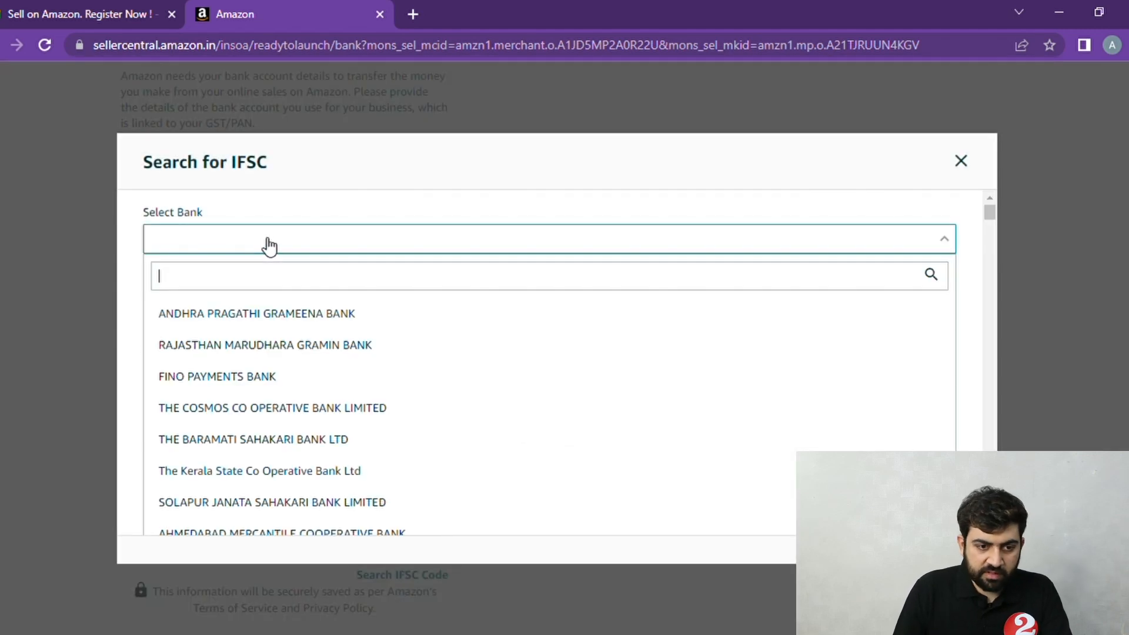
type("hdfc")
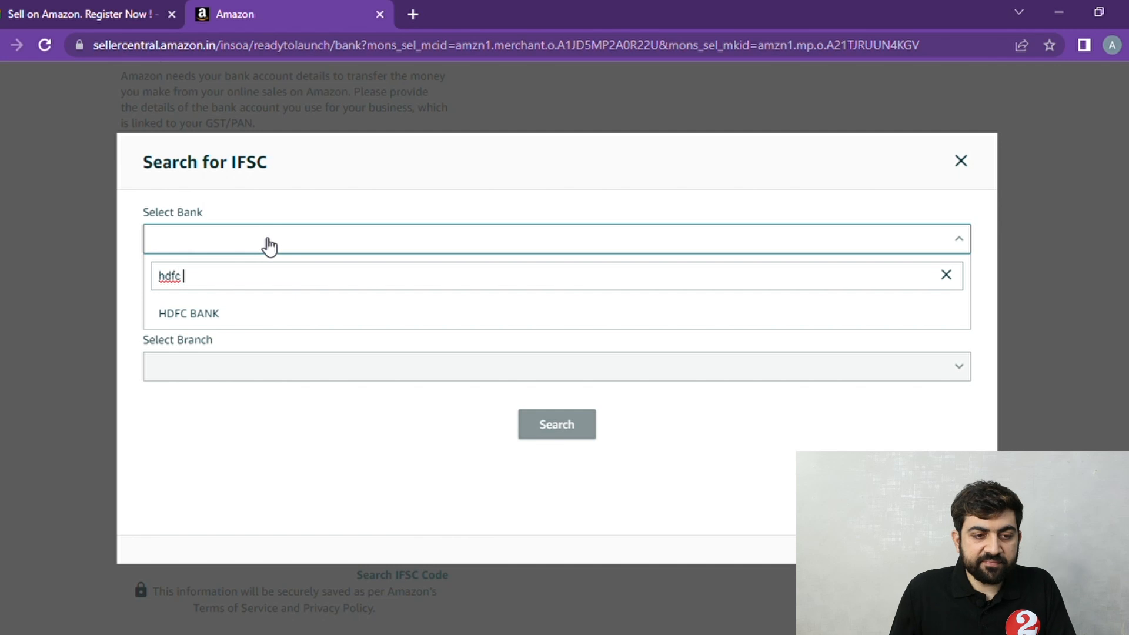
left_click(236, 315)
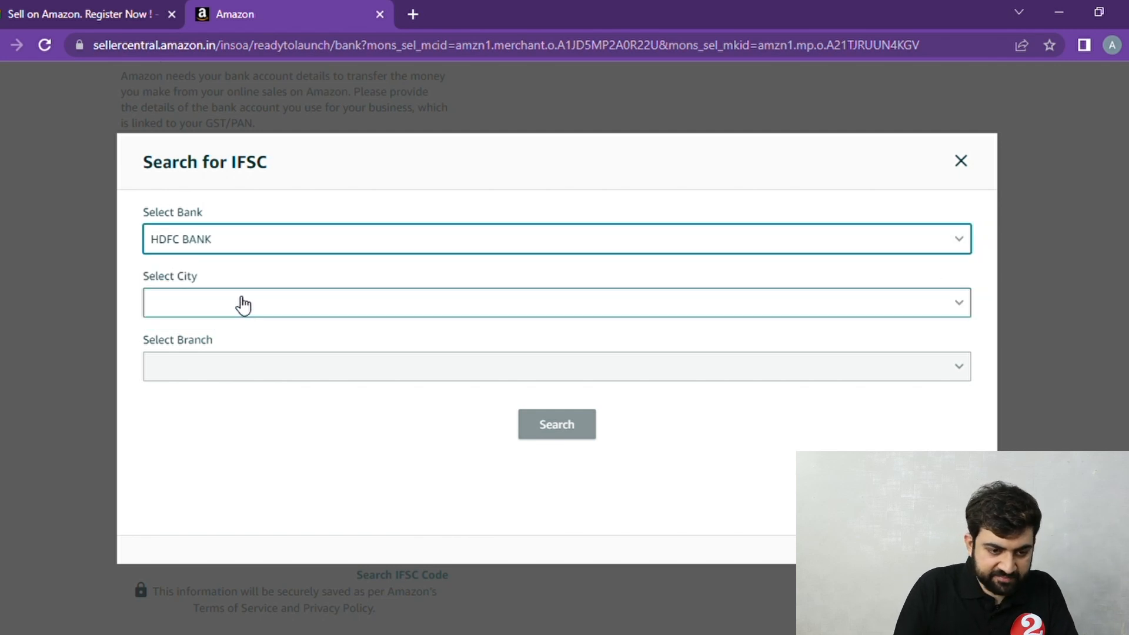
left_click(243, 305)
type("mu")
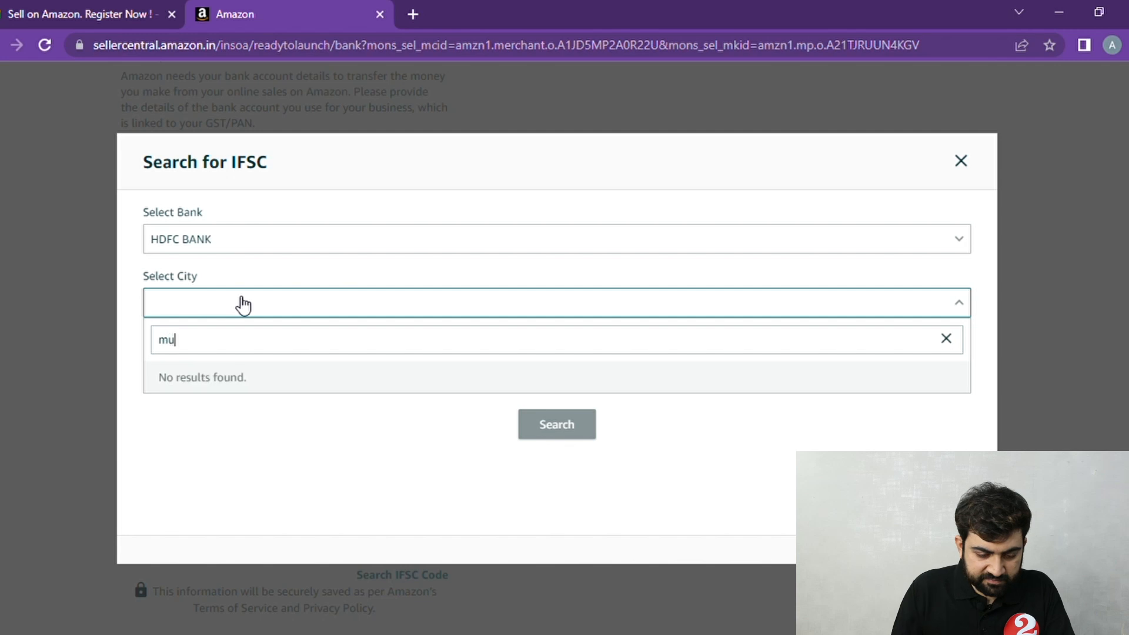
type("mbai")
left_click(222, 379)
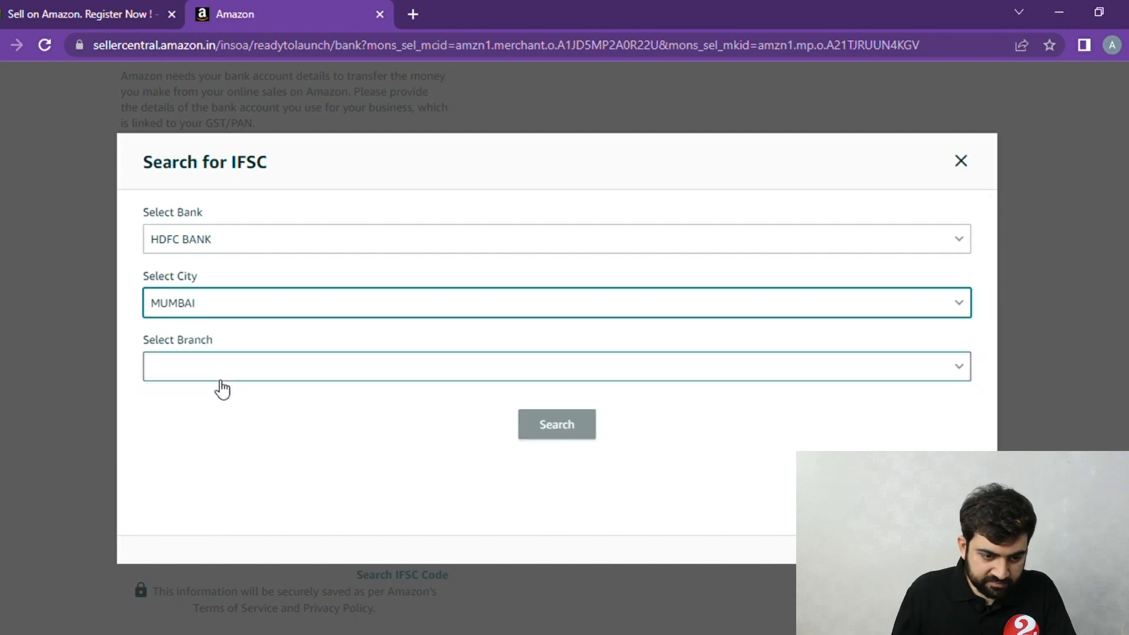
Step: Pick branch GHATKOPAR (WEST)-MUMBAI, search its IFSC code, and submit the bank details
left_click(228, 369)
type("ghatkopar")
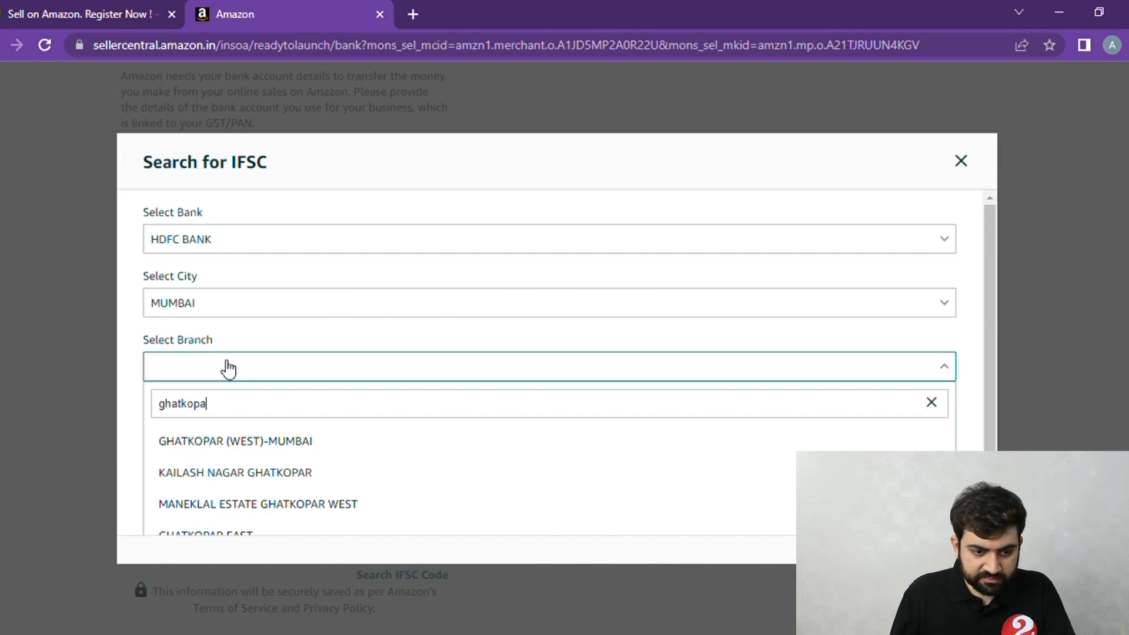
left_click(247, 450)
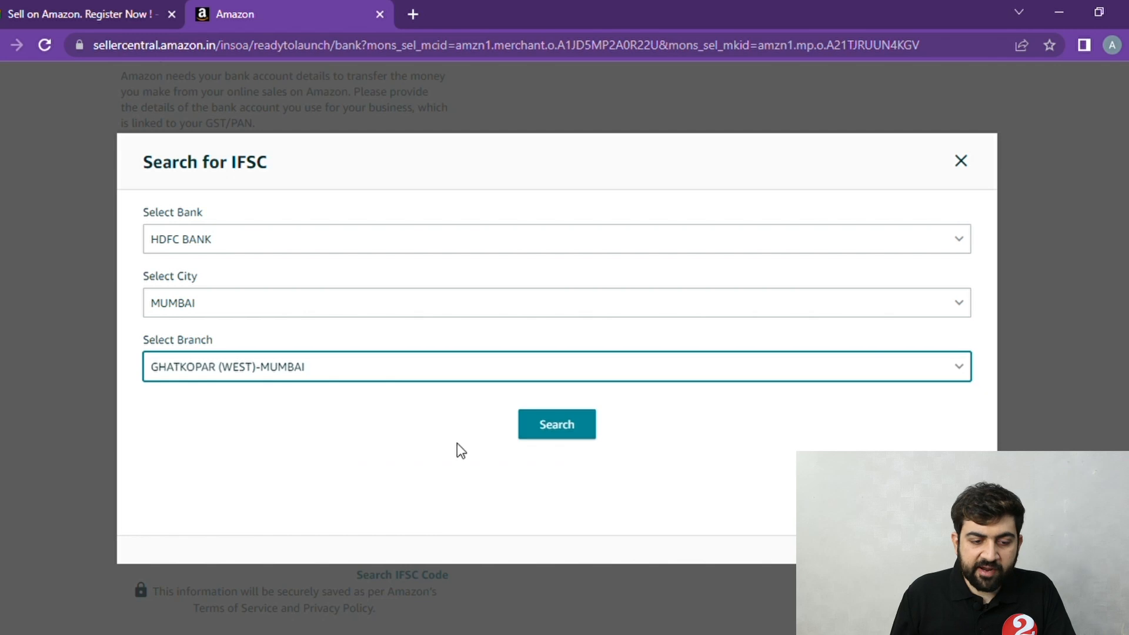
left_click(579, 424)
scroll(312, 529, "down", 2)
left_click(275, 549)
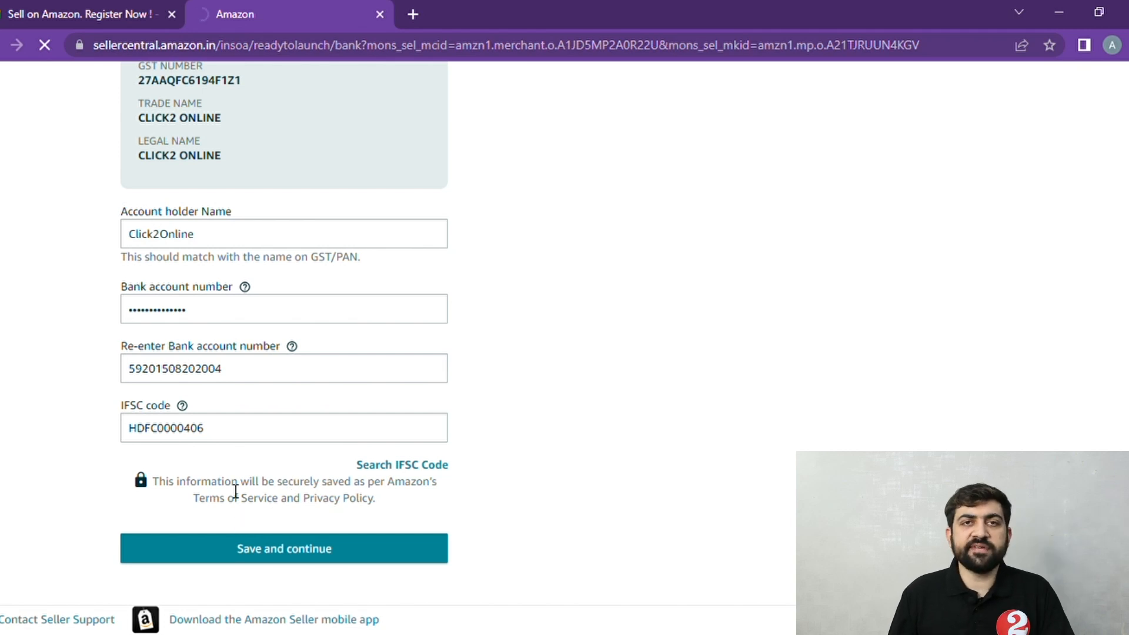
Step: Scroll the bank details page while submission processes and ends on an Internal Error page
scroll(234, 489, "up", 2)
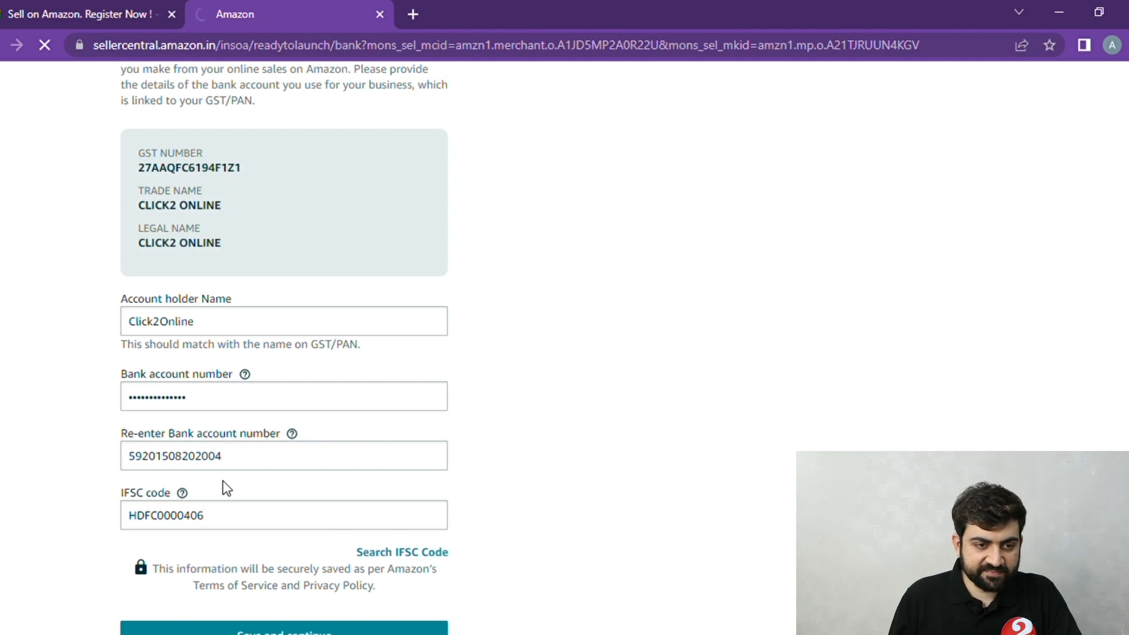
scroll(206, 476, "down", 2)
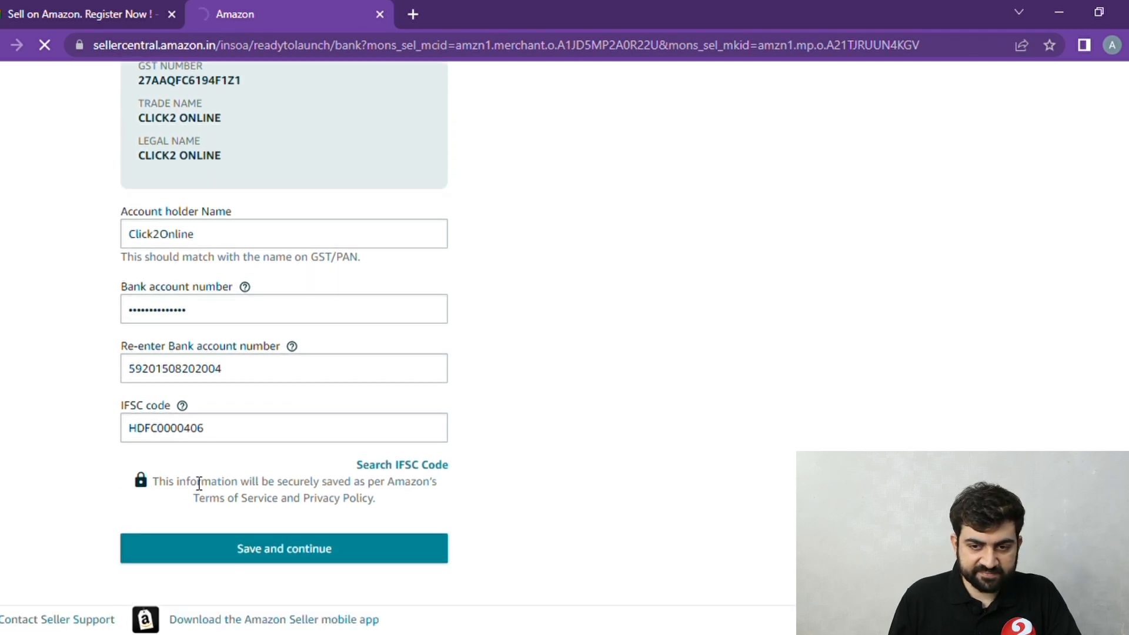
scroll(196, 485, "up", 5)
scroll(196, 485, "down", 1)
scroll(196, 485, "up", 1)
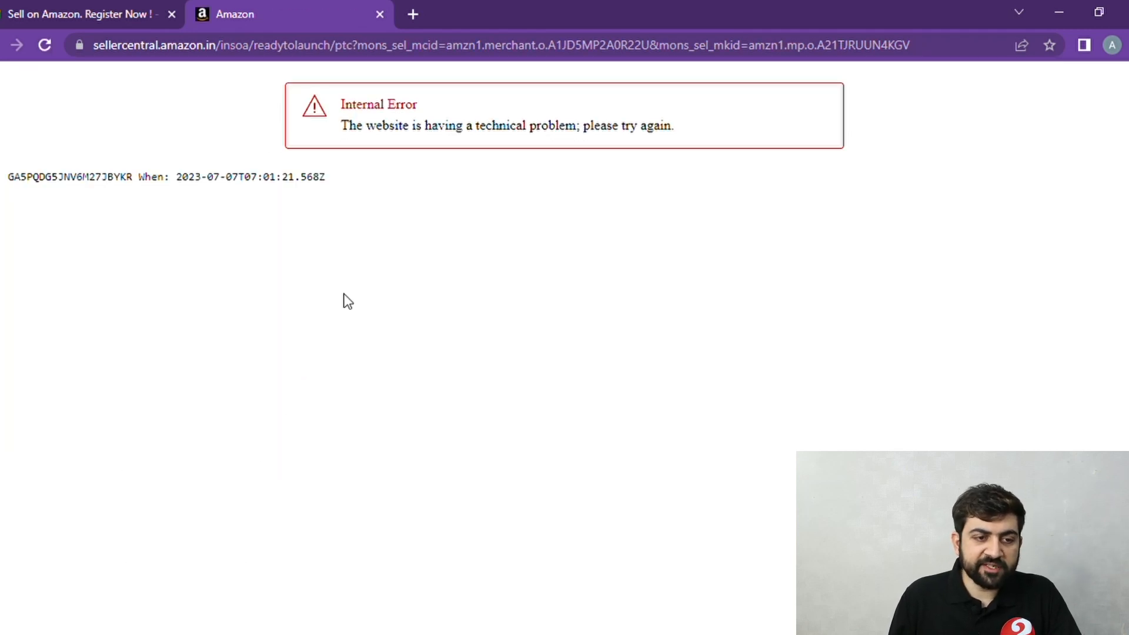
Step: Reload after the error, set default GST tax code A_GEN_SUPERREDUCED (5%), and proceed to add products
left_click(37, 48)
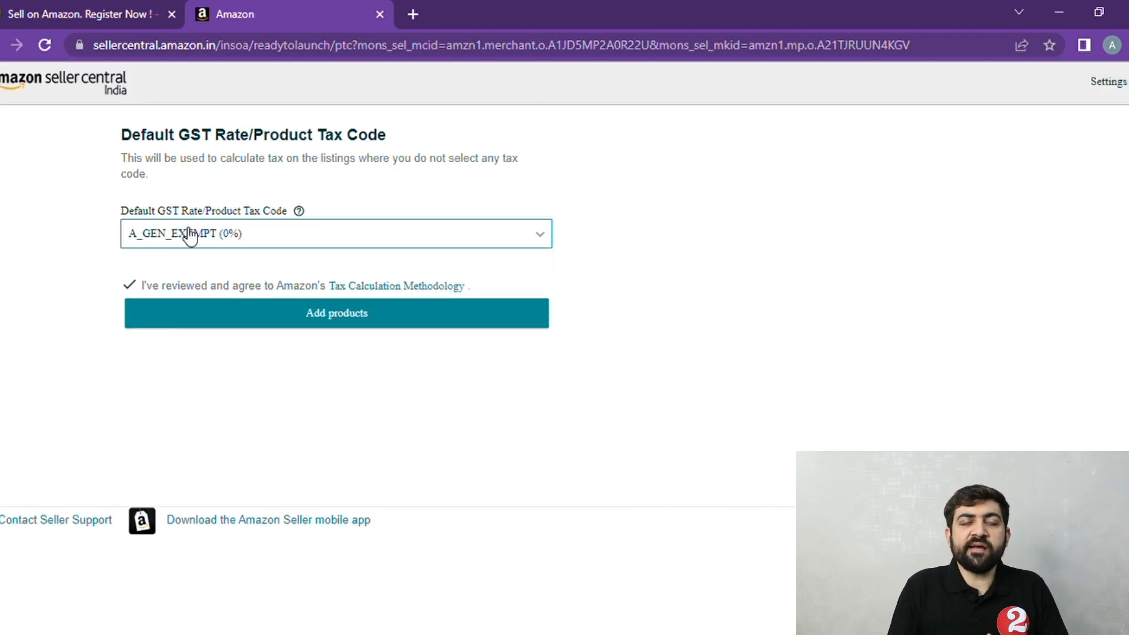
left_click(255, 244)
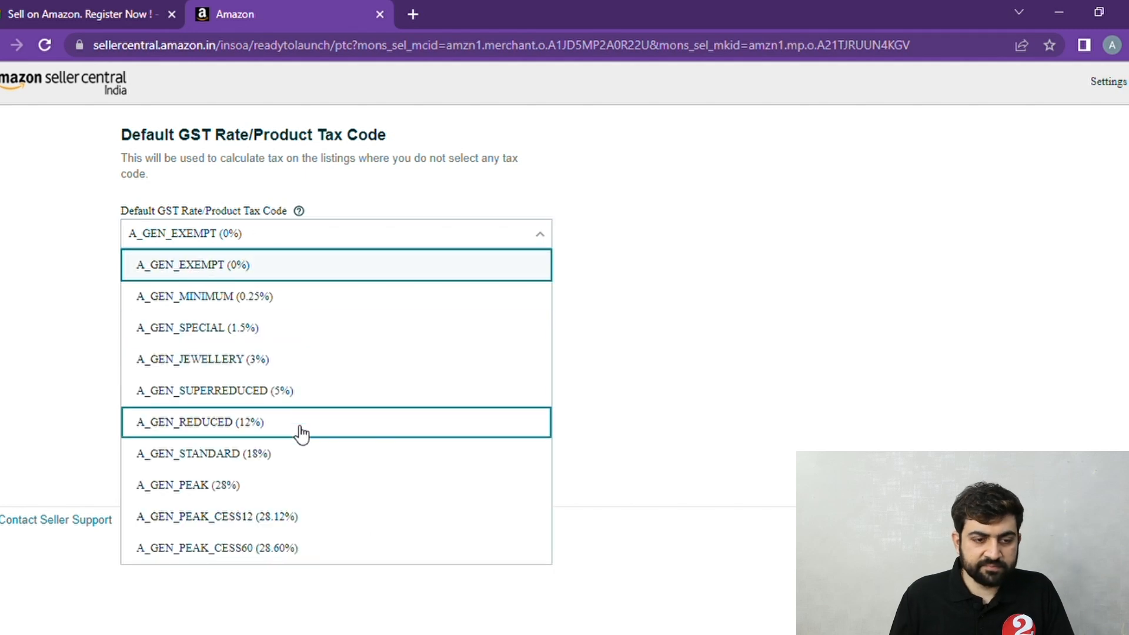
left_click(301, 396)
left_click(284, 323)
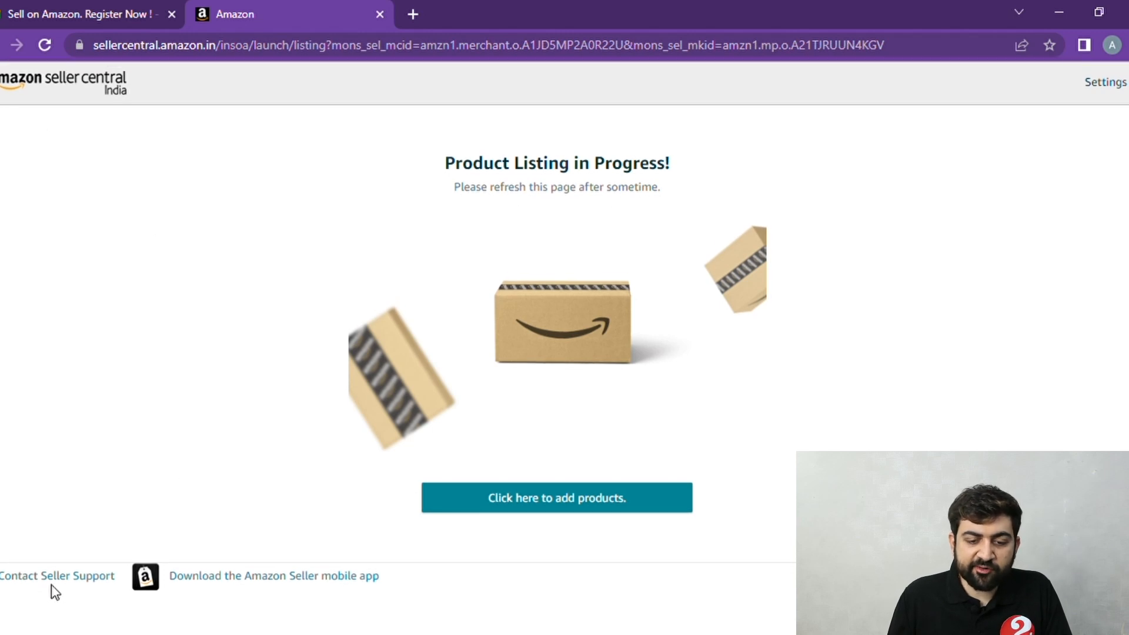
Step: Follow the add-products link, which opens a Two-Step Verification tab
left_click(551, 506)
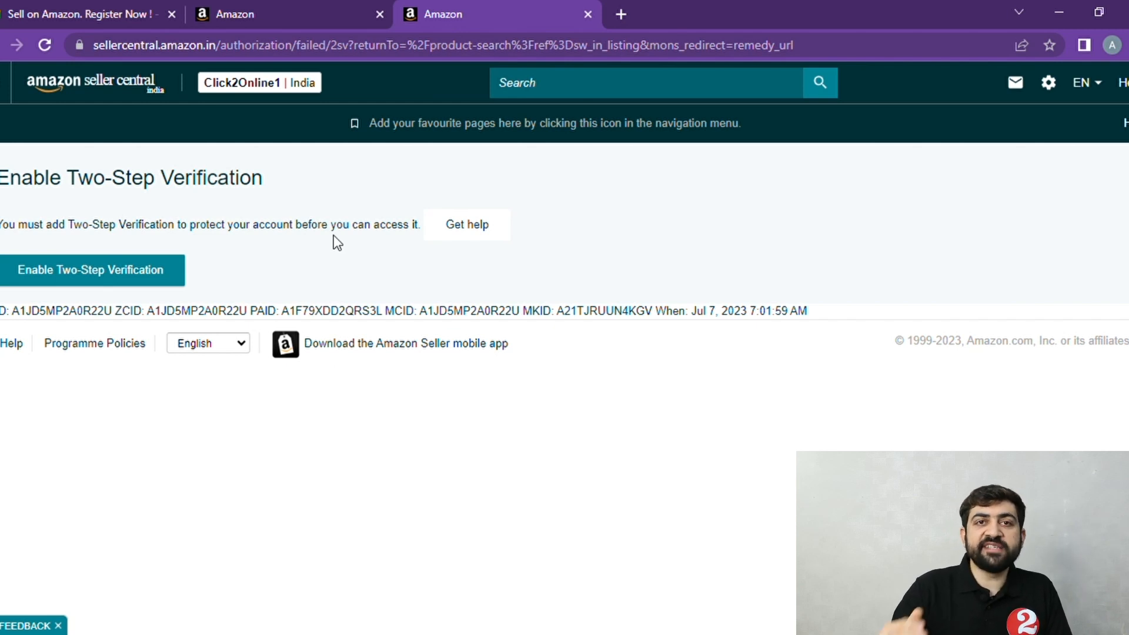
Step: Register the mobile number for two-step verification and verify it with the texted one-time password
left_click(103, 269)
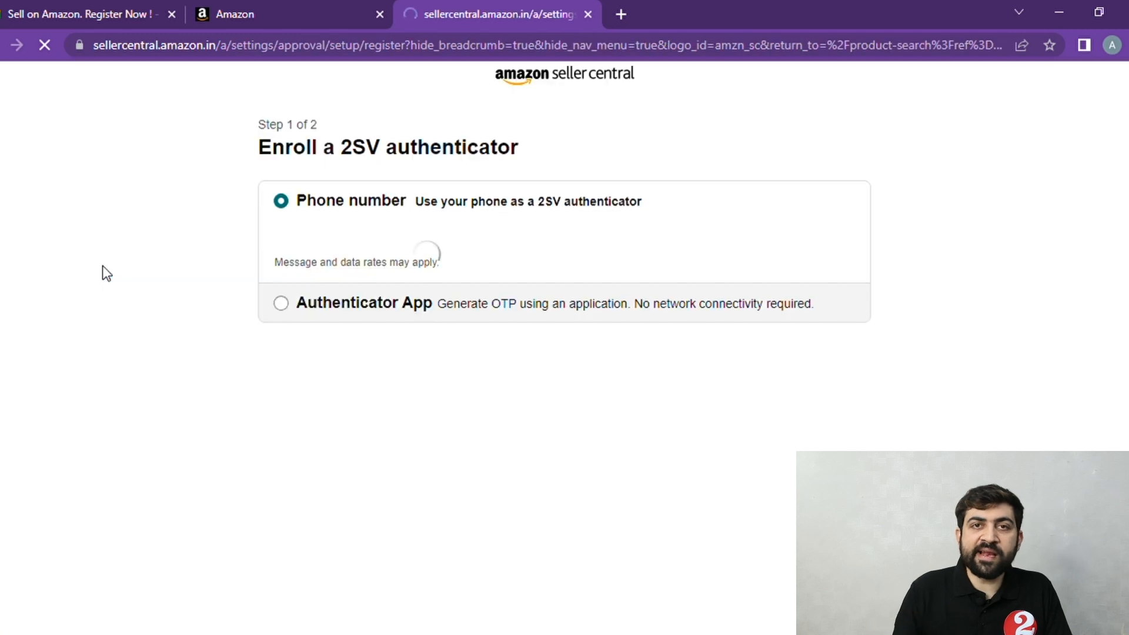
left_click(452, 334)
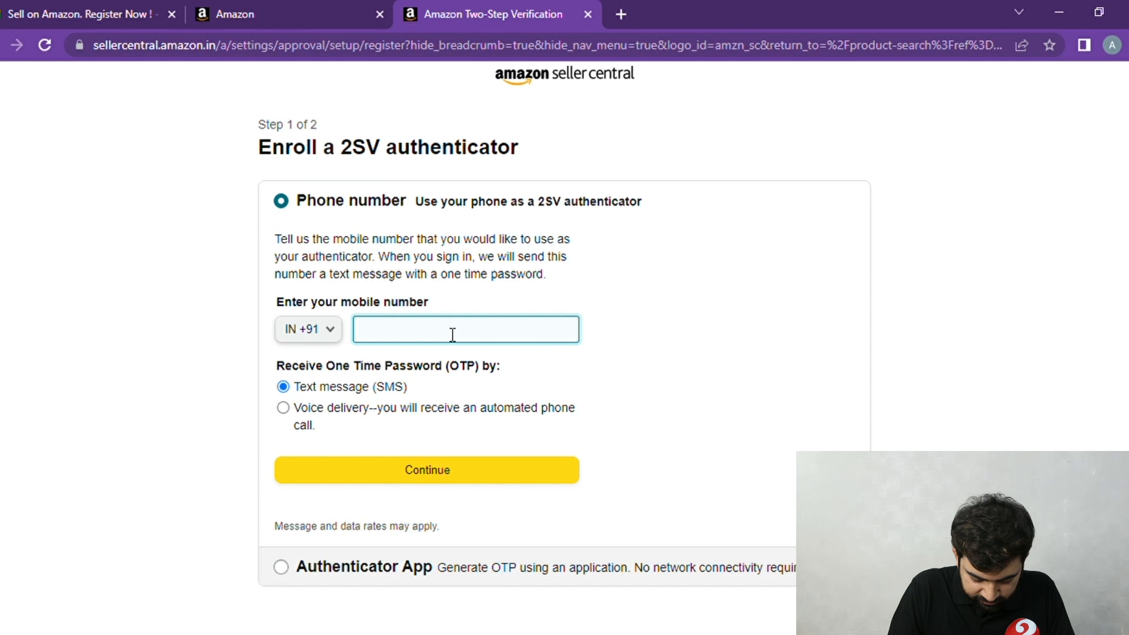
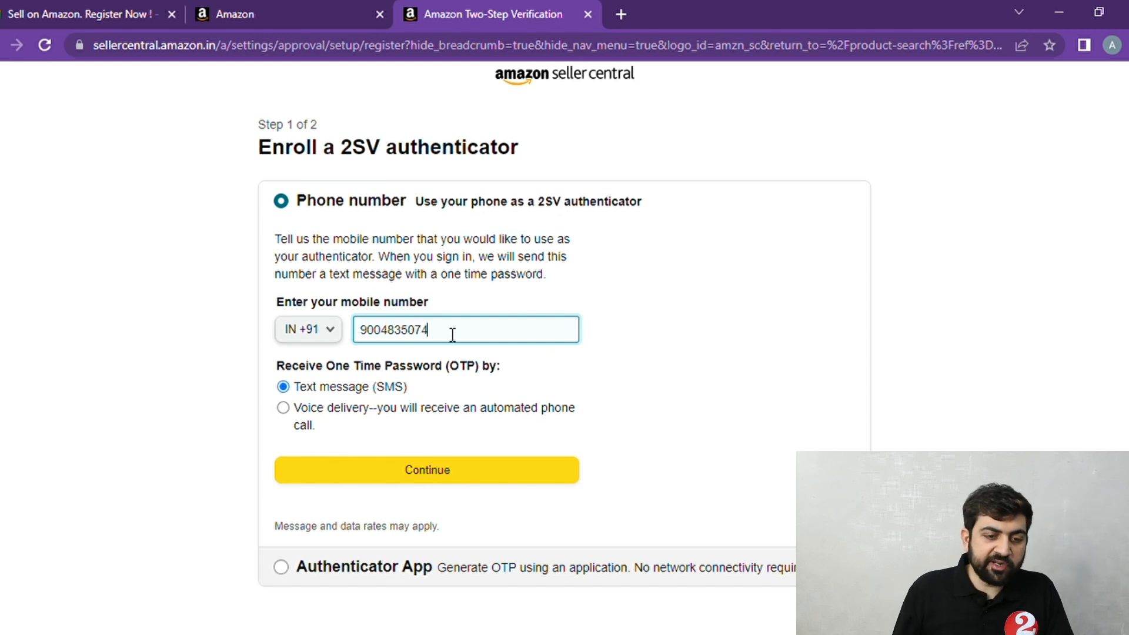
left_click(426, 469)
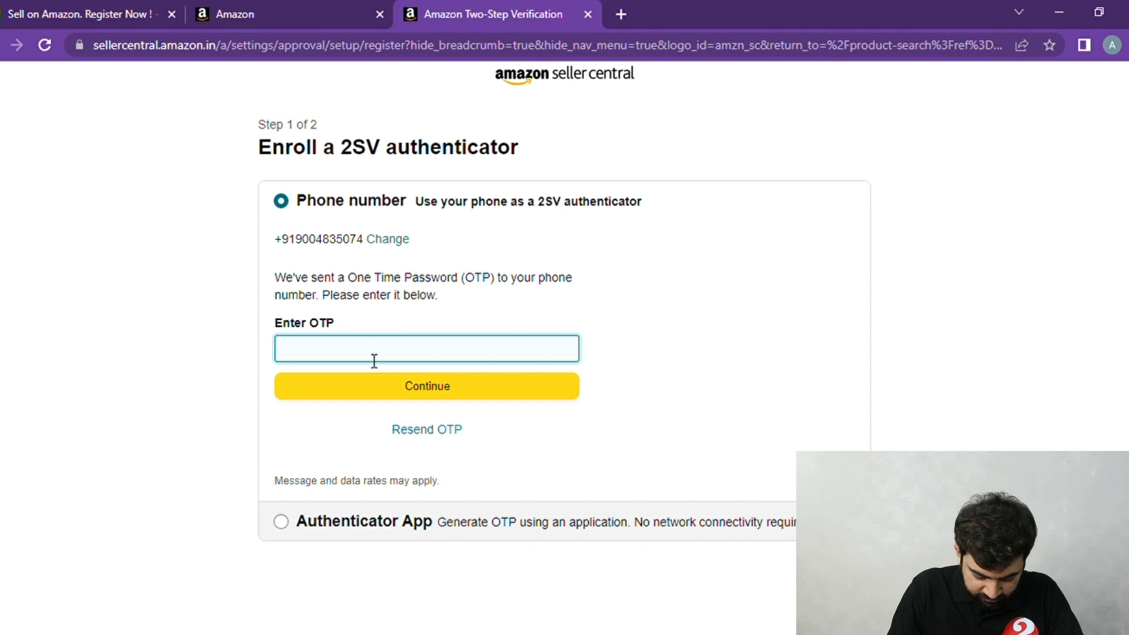
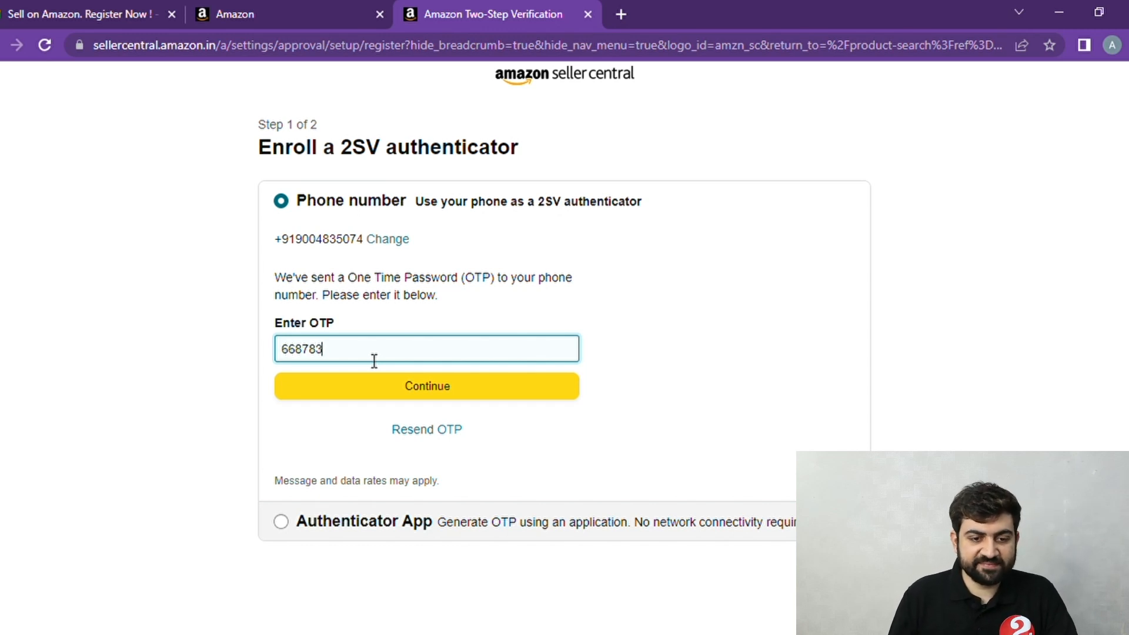
left_click(385, 395)
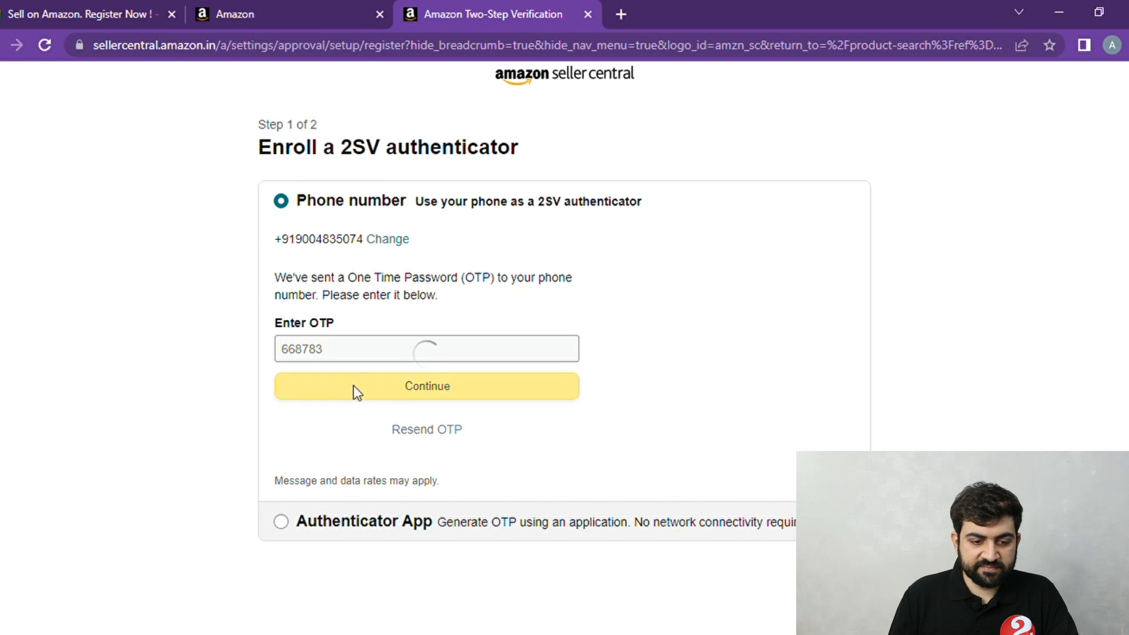
Step: Tick 'Don't require OTP on this browser' and turn on two-step verification
scroll(369, 349, "down", 1)
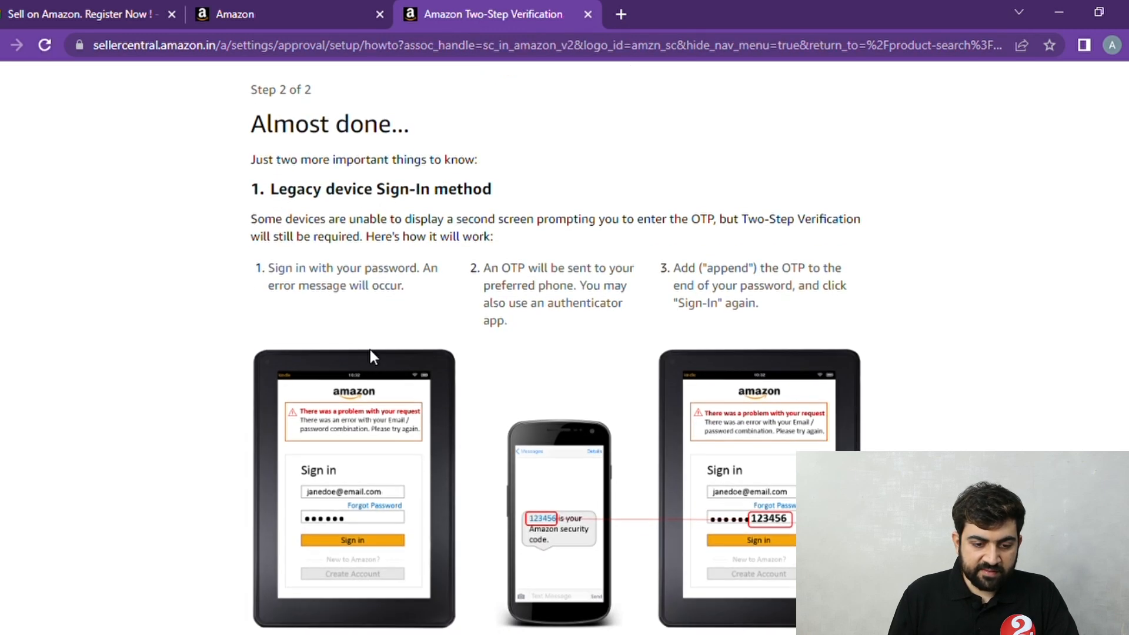
scroll(370, 352, "down", 4)
left_click(260, 555)
scroll(391, 499, "up", 5)
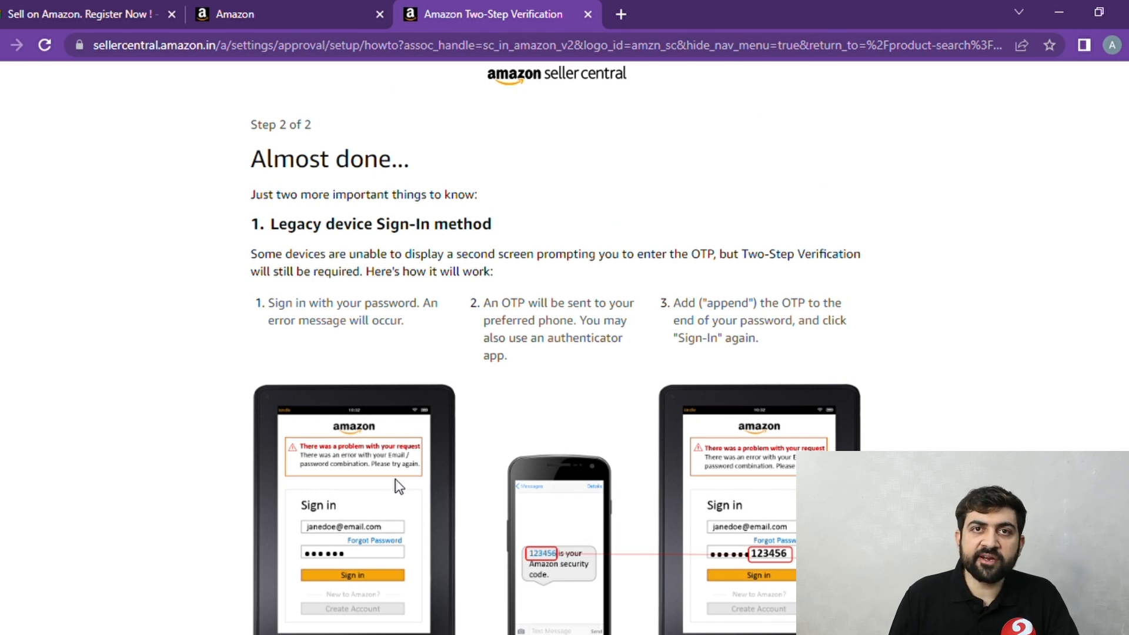
scroll(396, 479, "down", 5)
scroll(385, 524, "up", 4)
scroll(388, 498, "up", 1)
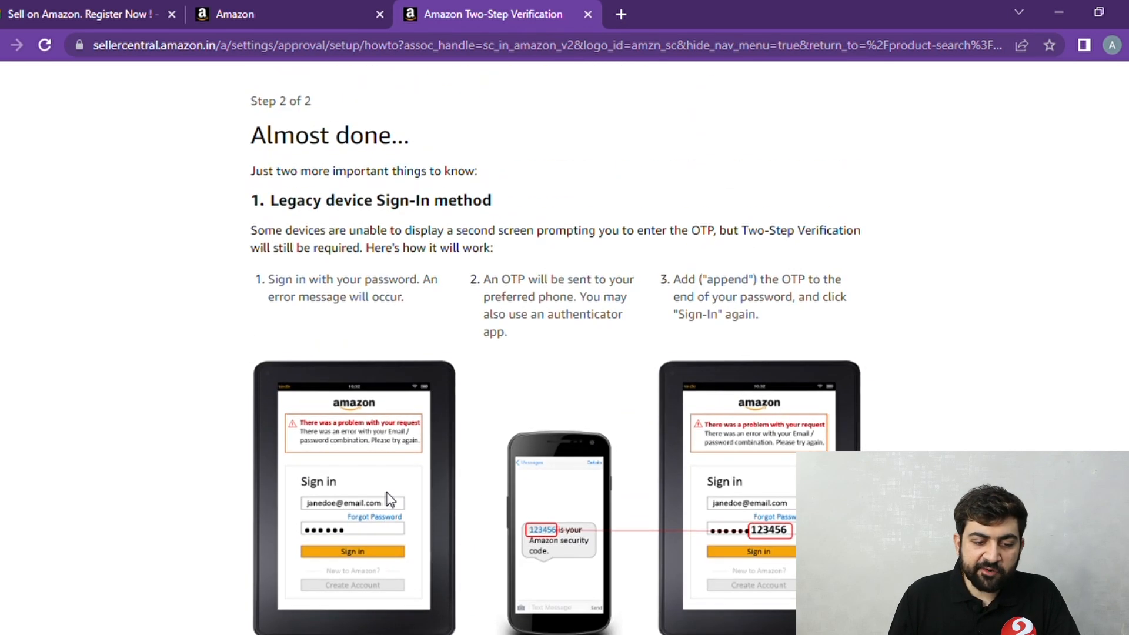
scroll(387, 498, "down", 4)
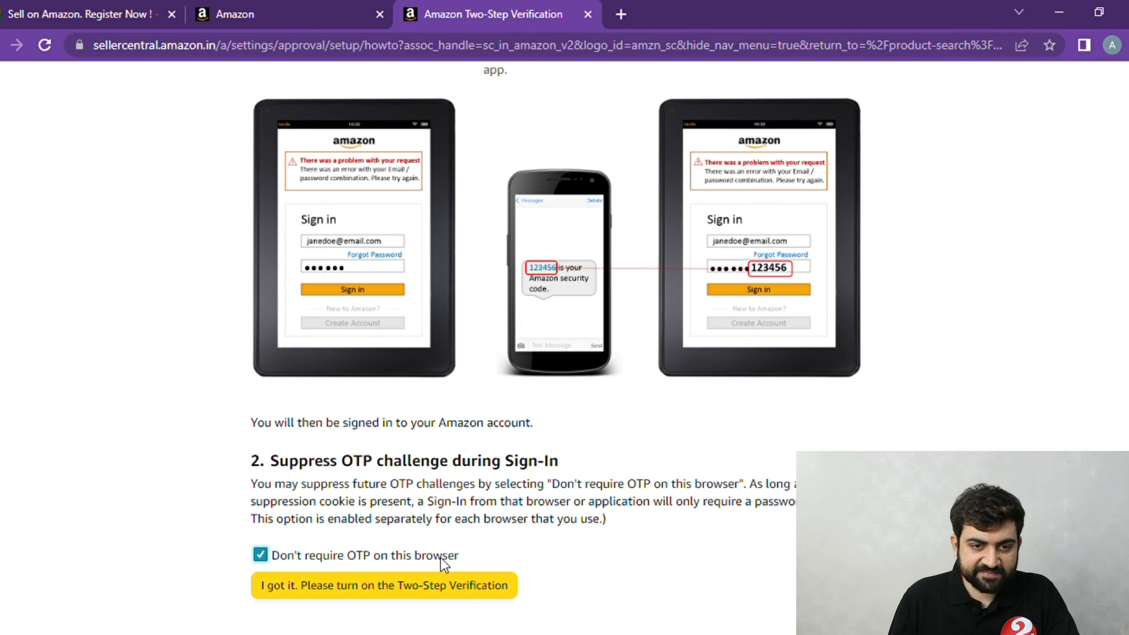
left_click(367, 587)
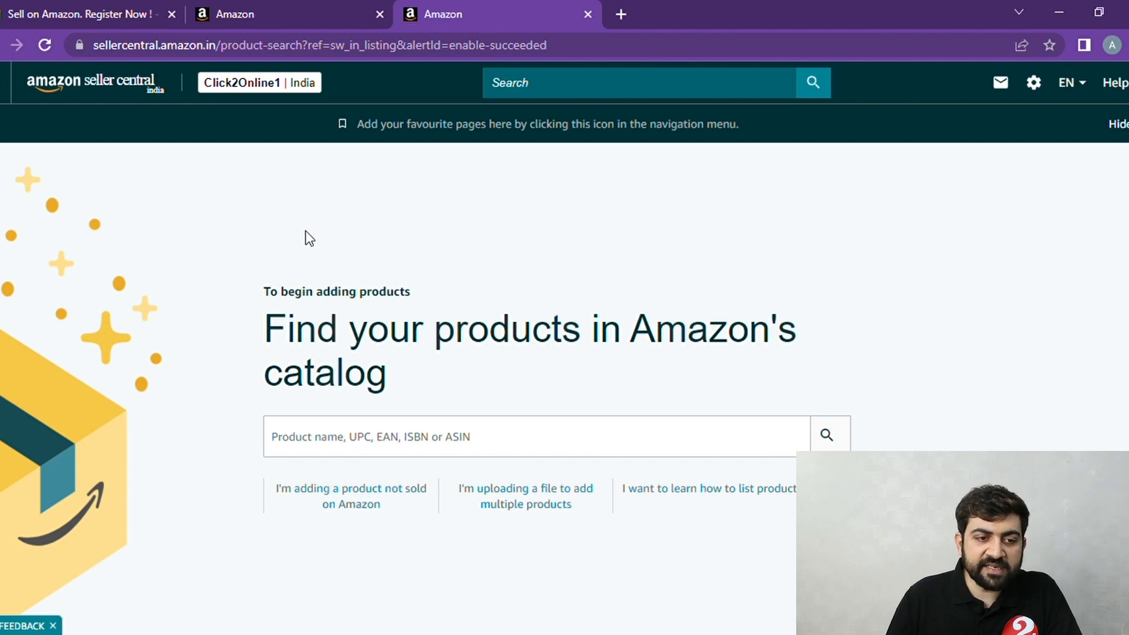
Step: From the listing progress page, open the Click2Online1 store's catalog product search page in a new tab
left_click(93, 96)
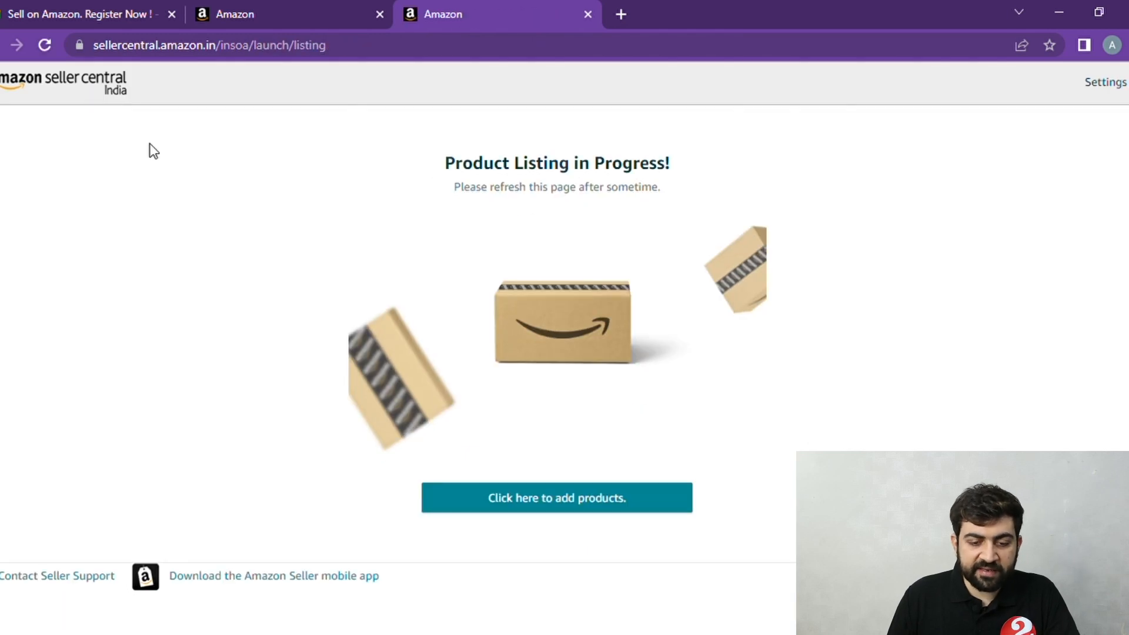
left_click(508, 504)
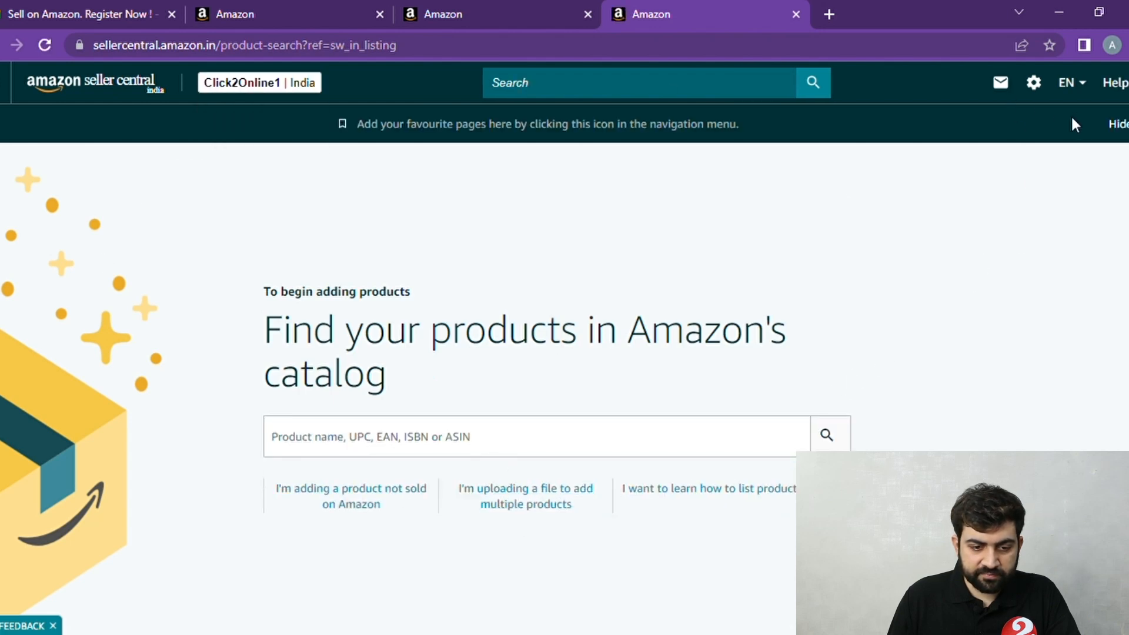
scroll(651, 250, "down", 2)
scroll(651, 254, "up", 2)
scroll(652, 258, "down", 5)
scroll(651, 260, "up", 5)
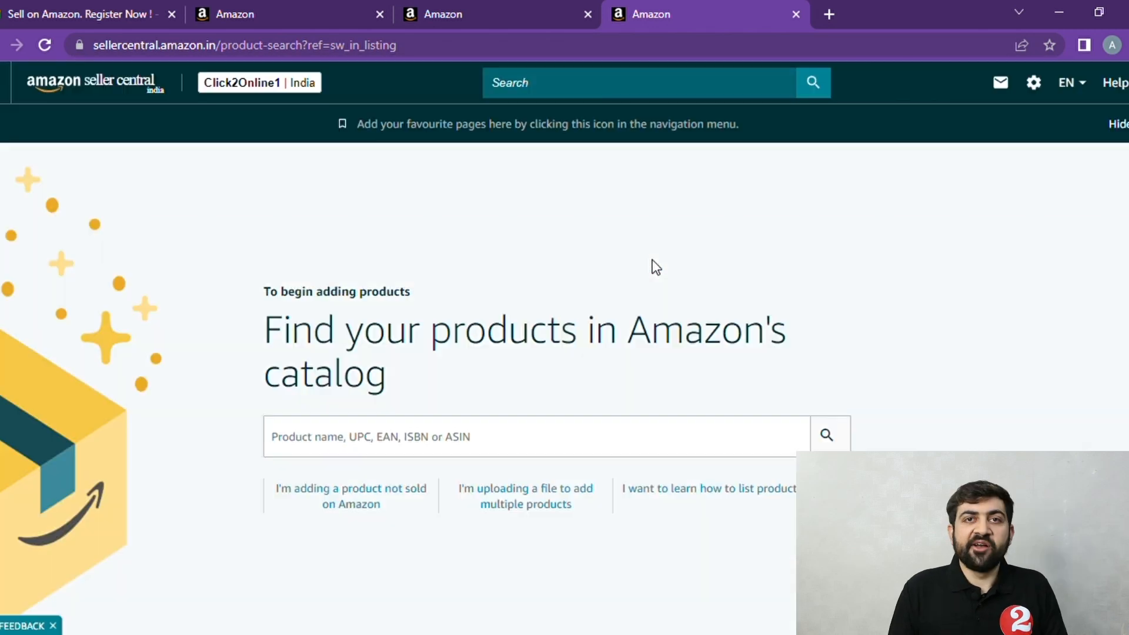